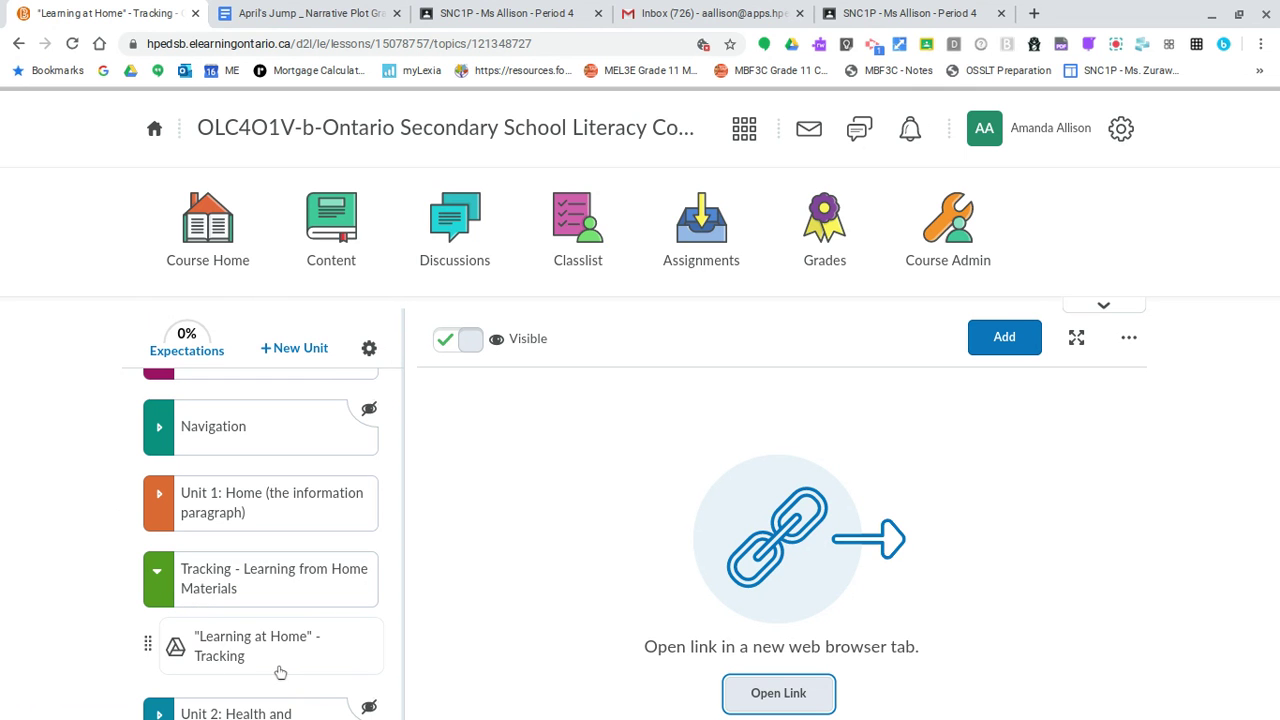
Open the "Learning at Home" - Tracking document from the Tracking - Learning from Home Materials unit
left_click(251, 594)
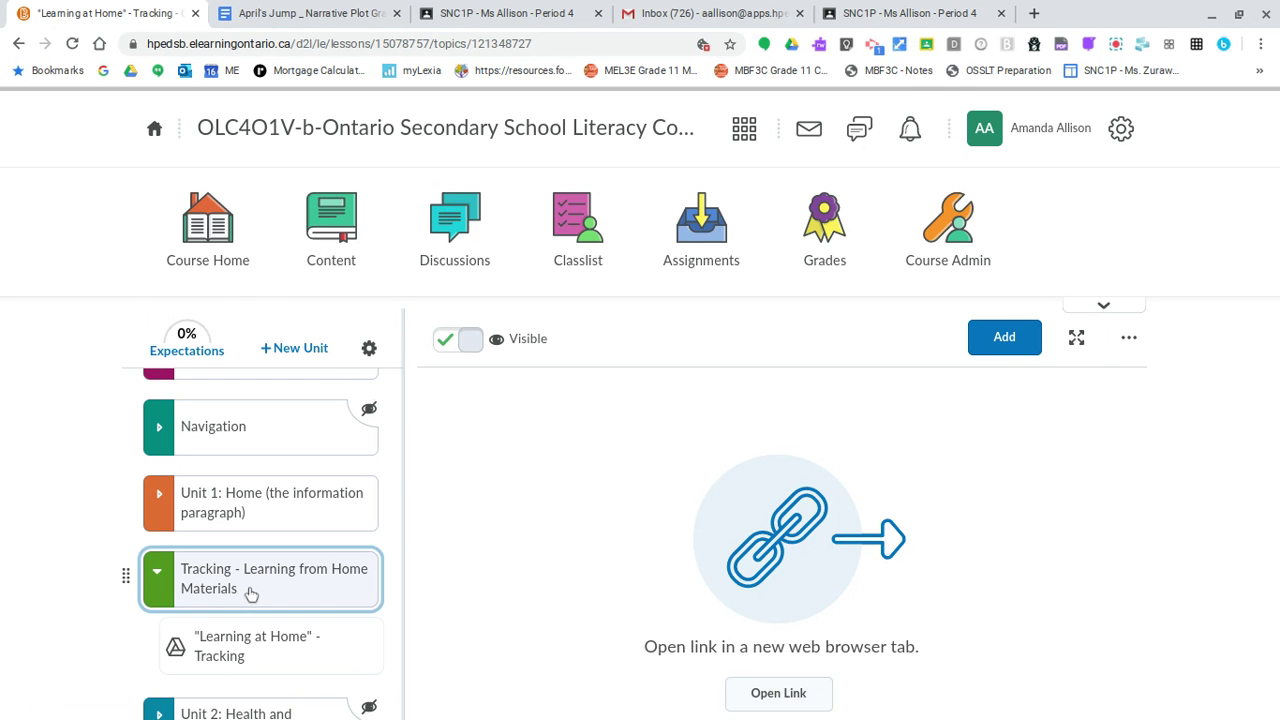
left_click(153, 586)
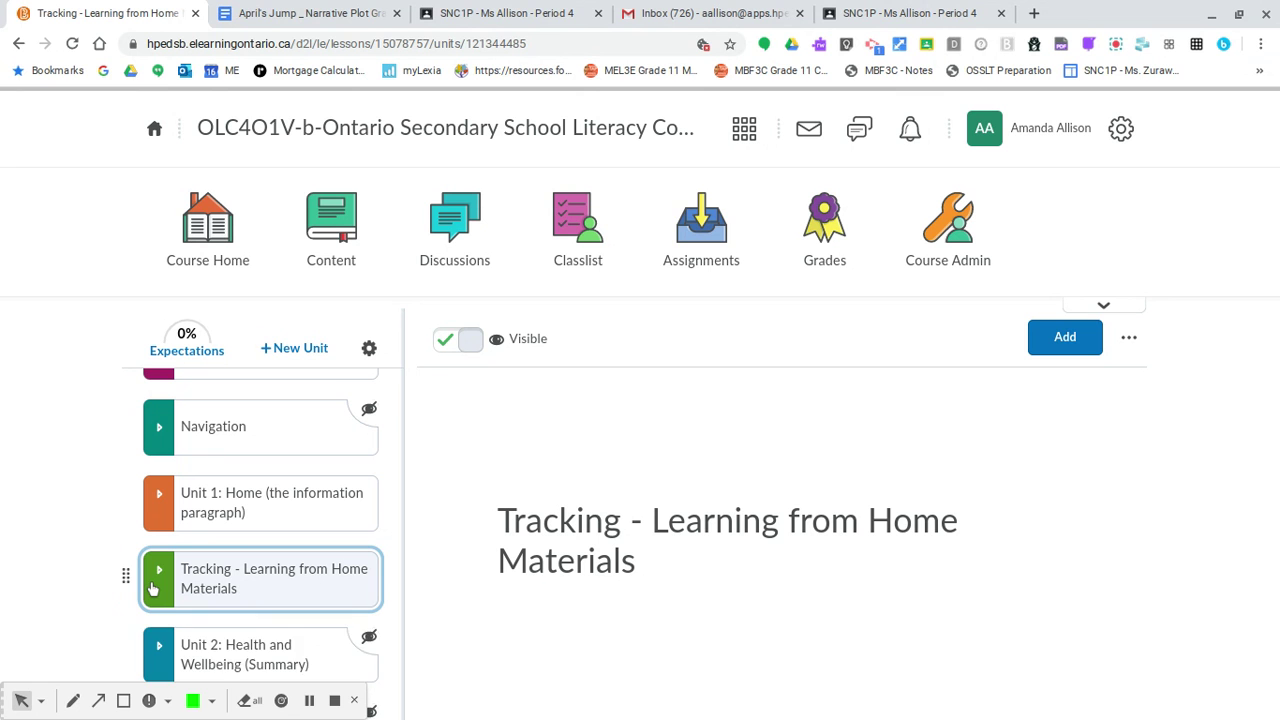
left_click(153, 588)
left_click(230, 660)
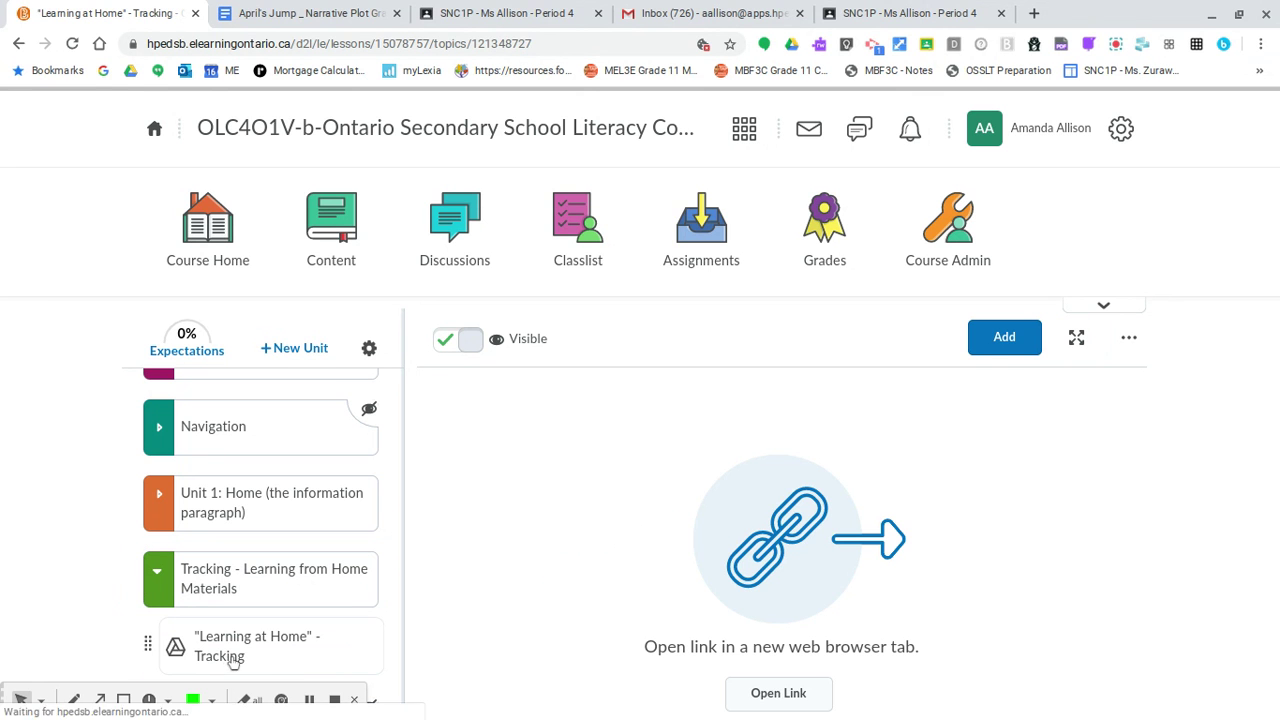
left_click(779, 694)
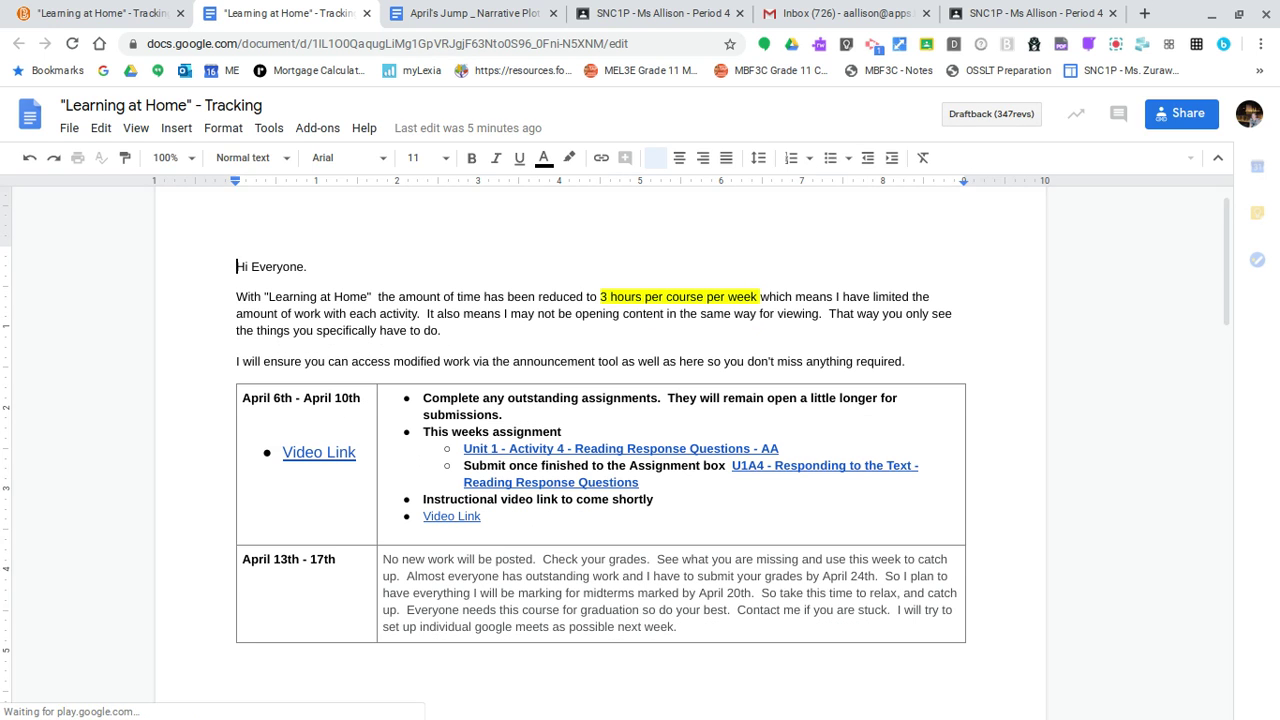
Review the weekly assignment table through the May 17th - May 22nd row and highlight the April's Jump - Narrative and Summary Writing title
scroll(503, 552, "down", 1)
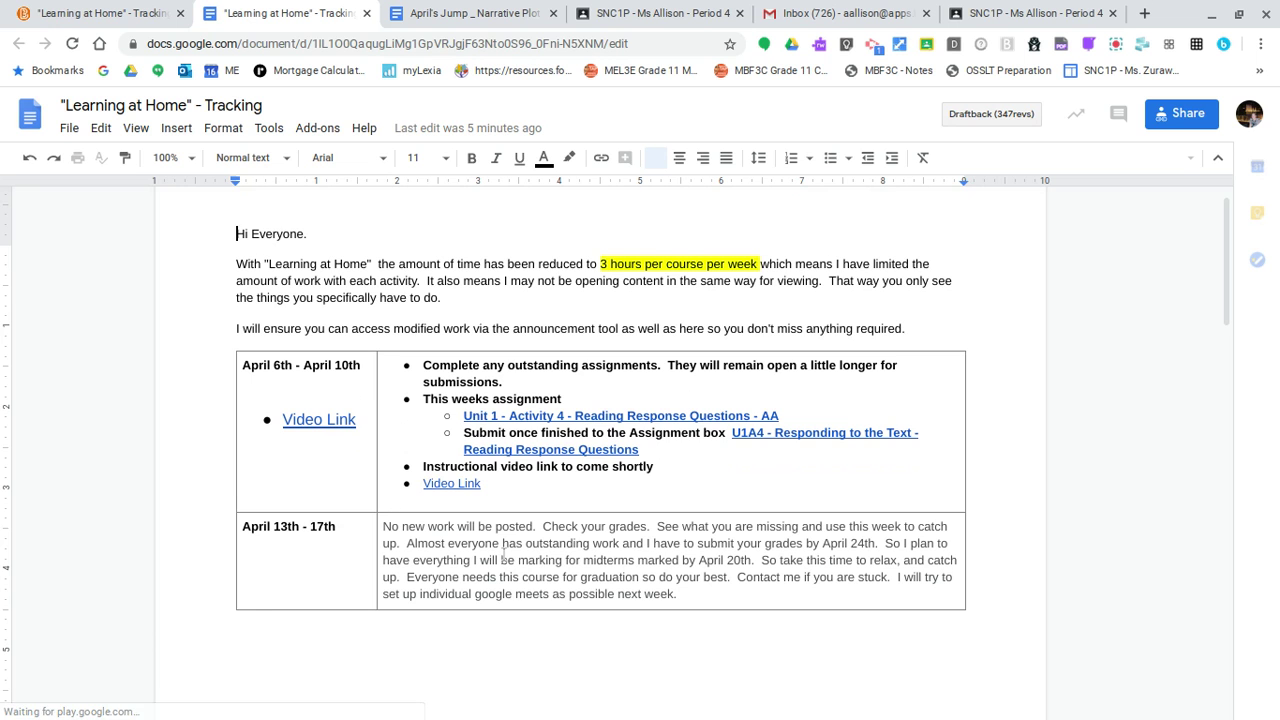
scroll(503, 552, "down", 2)
scroll(504, 553, "down", 3)
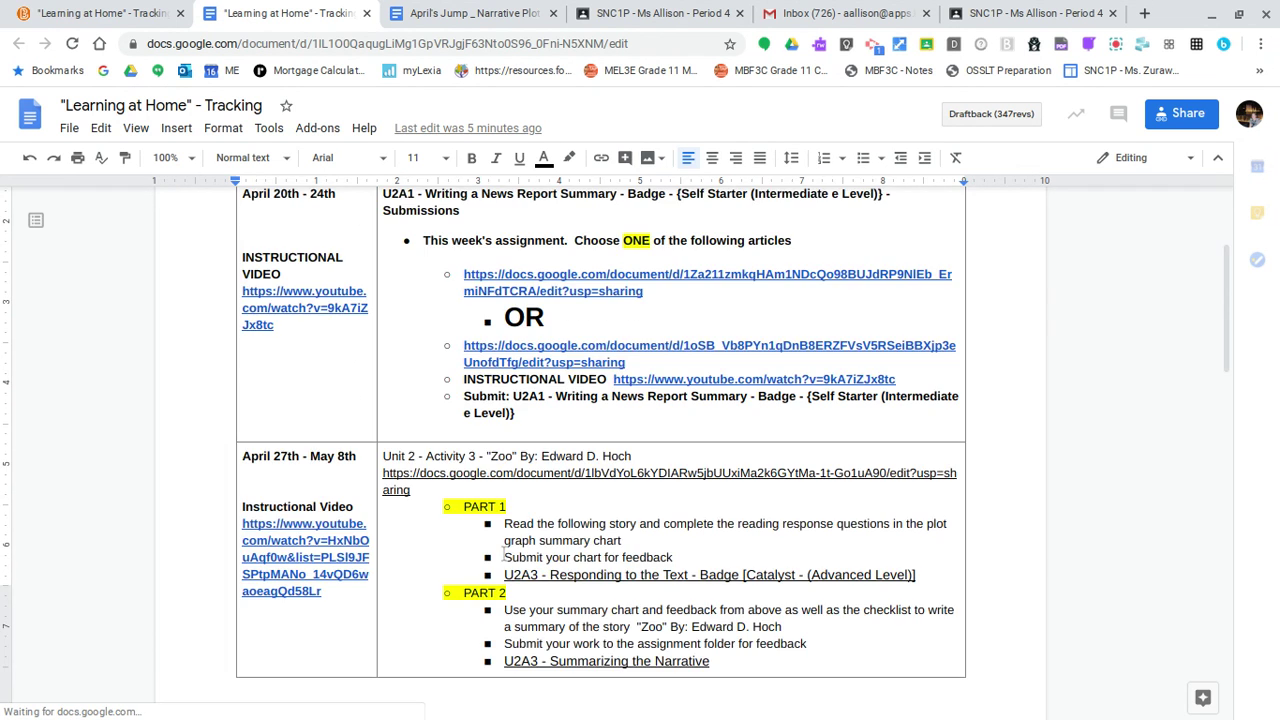
scroll(504, 553, "down", 4)
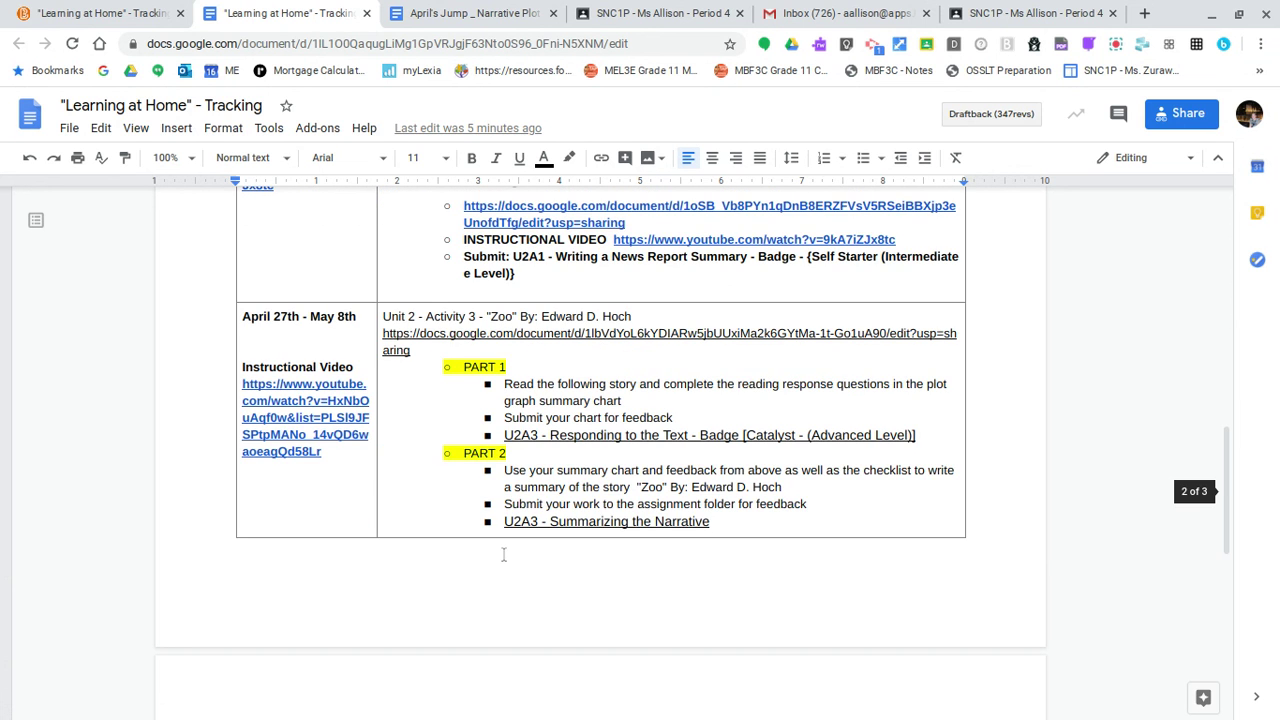
scroll(504, 554, "down", 1)
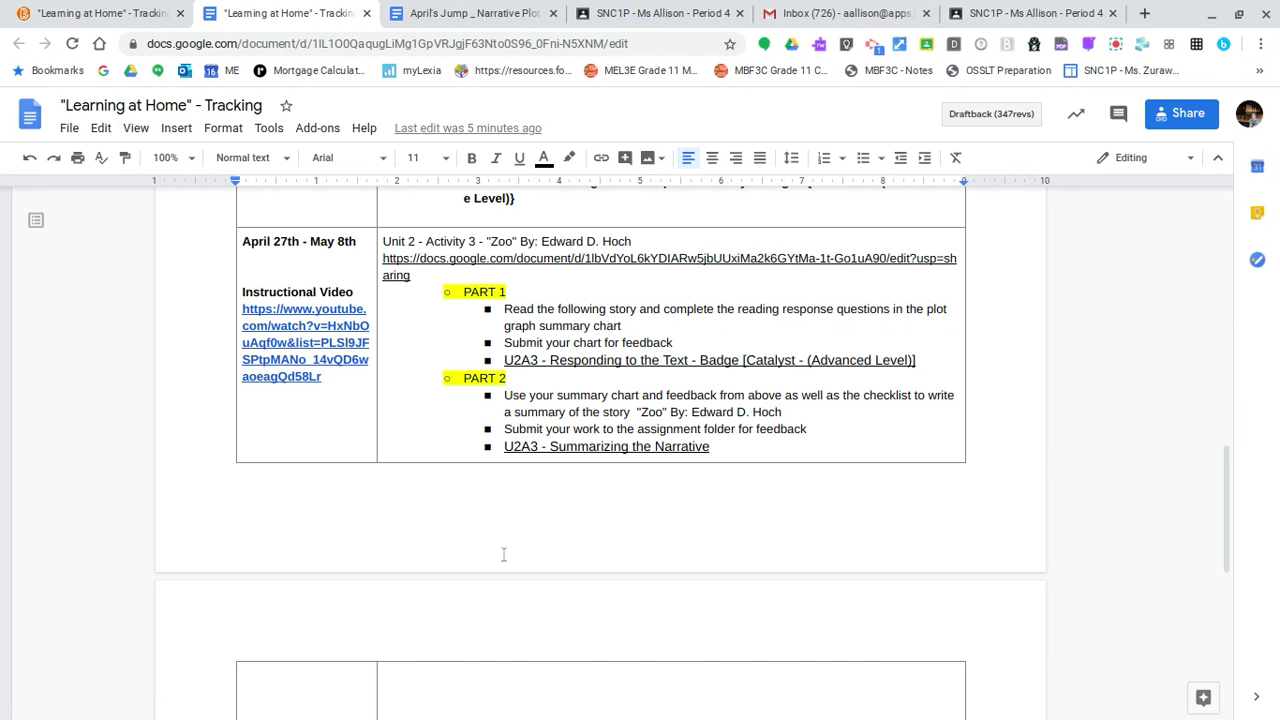
scroll(504, 554, "down", 1)
scroll(504, 554, "down", 2)
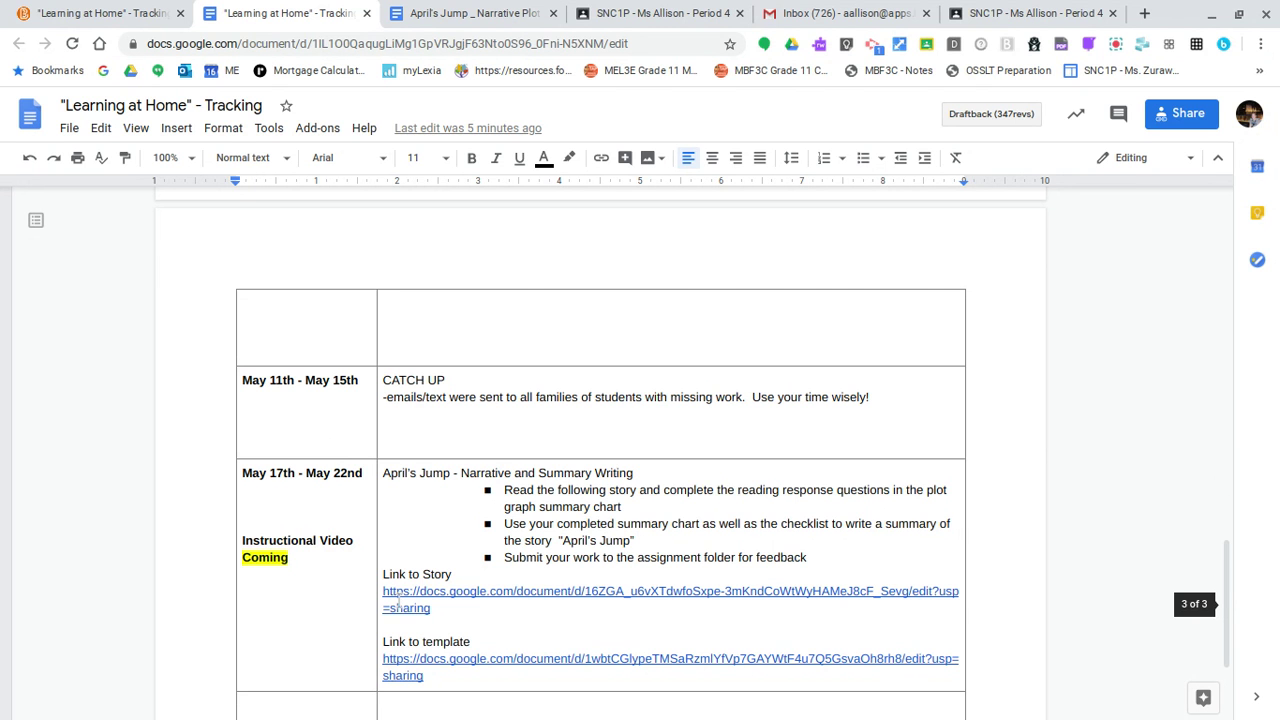
scroll(400, 598, "up", 2)
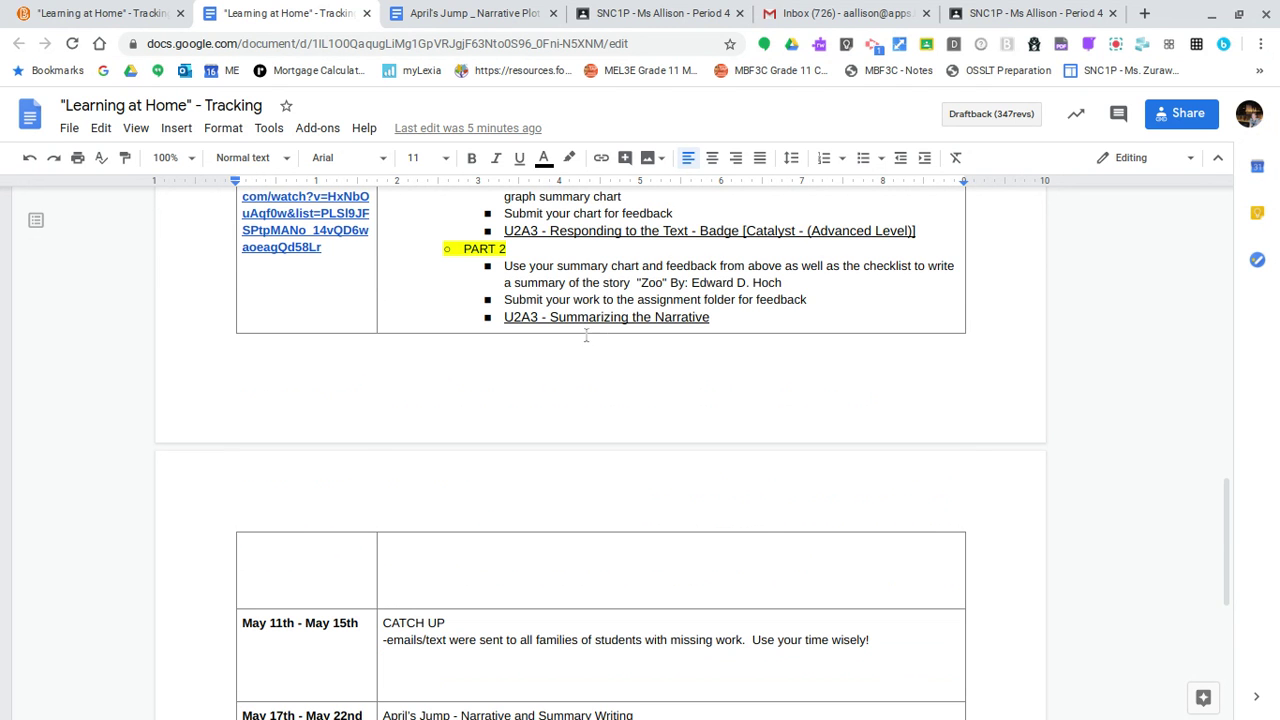
scroll(650, 262, "up", 1)
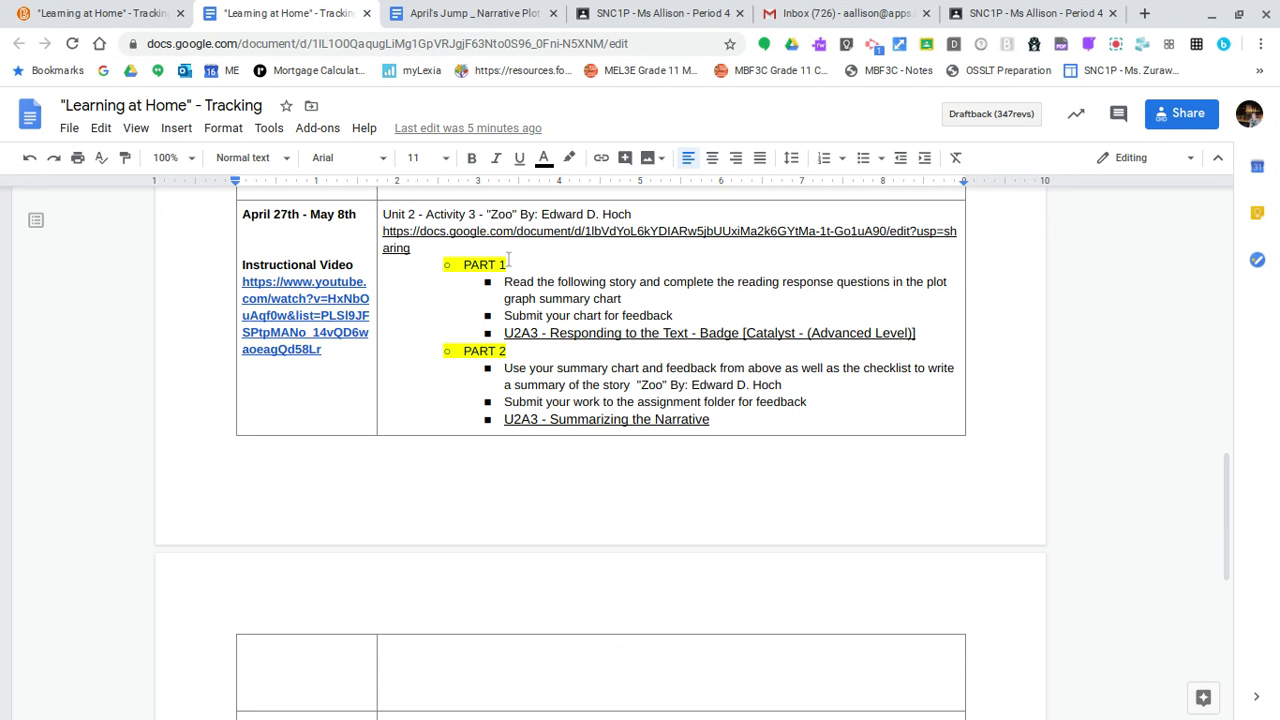
scroll(331, 577, "down", 5)
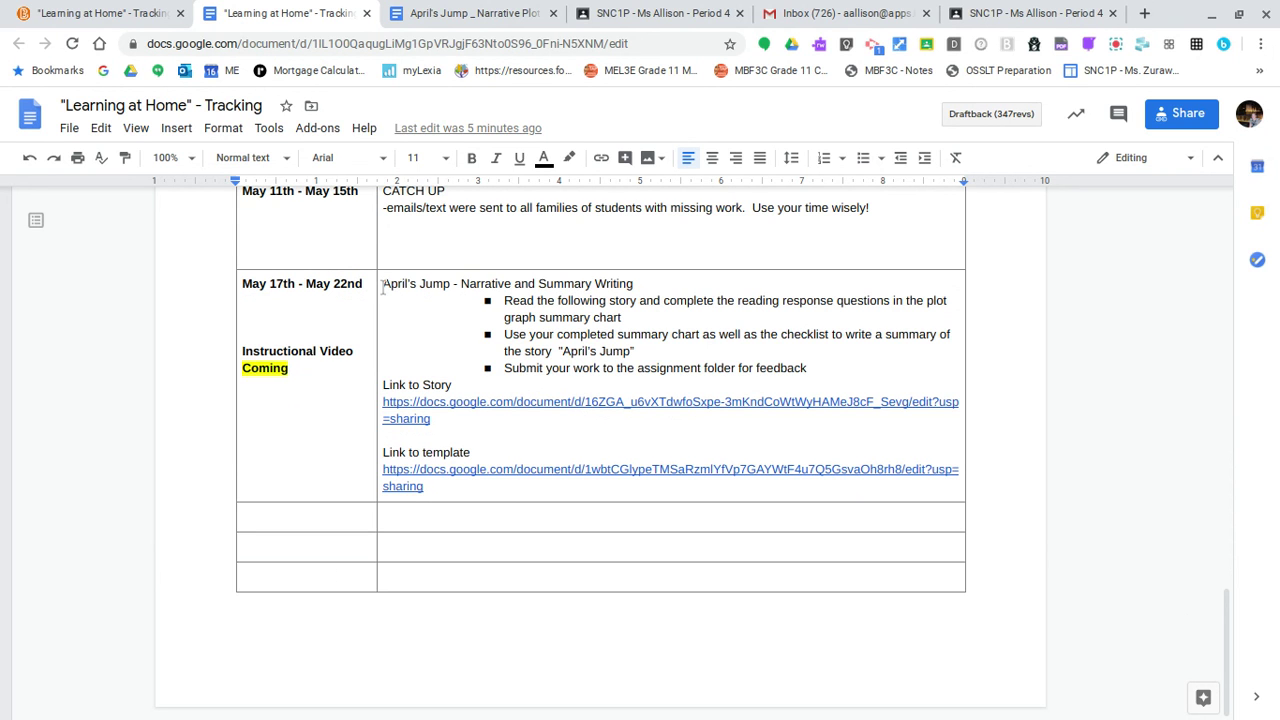
left_click_drag(382, 288, 657, 289)
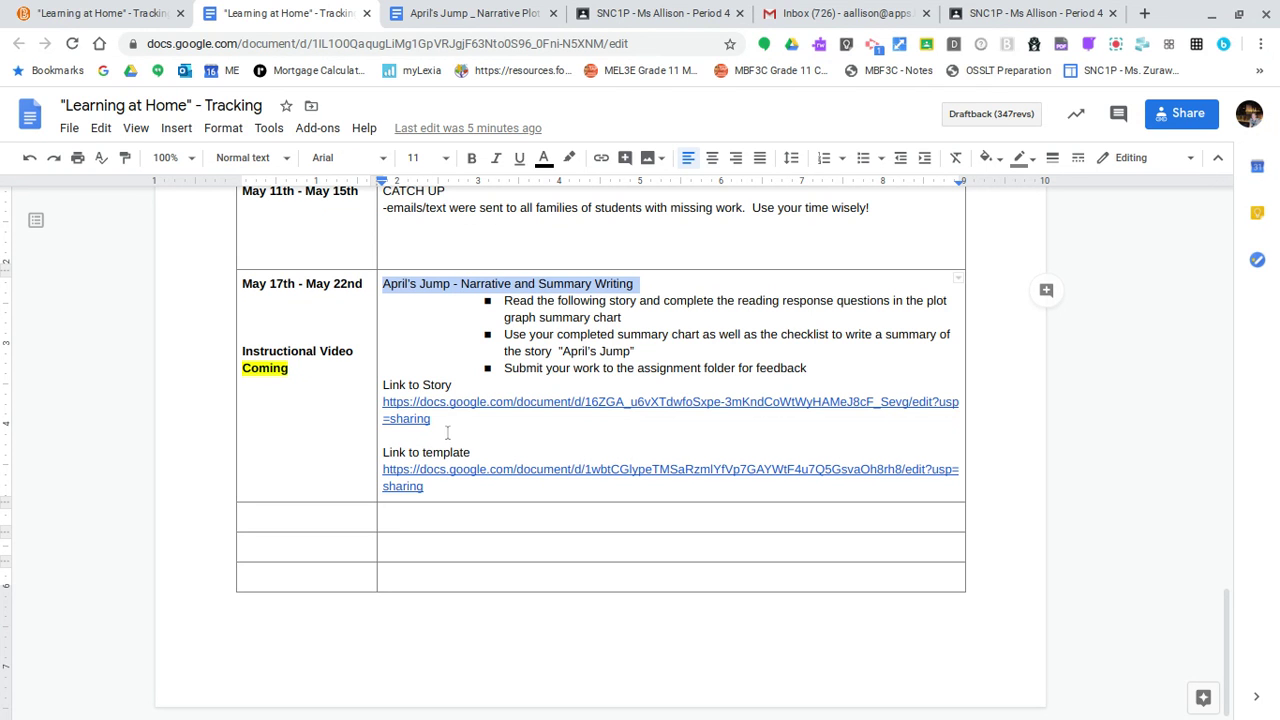
Delete the Link to Story label and its URL from the May 17th - May 22nd row
left_click_drag(440, 419, 383, 385)
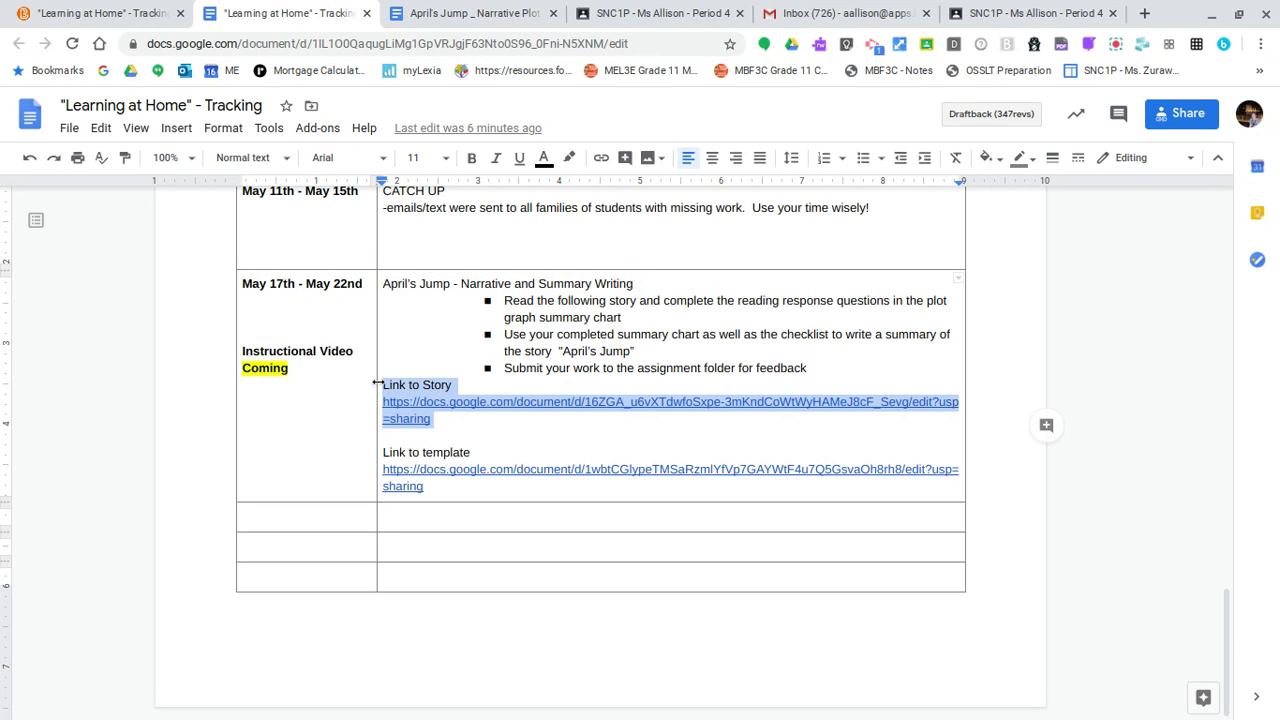
key("BackSpace")
key("BackSpace")
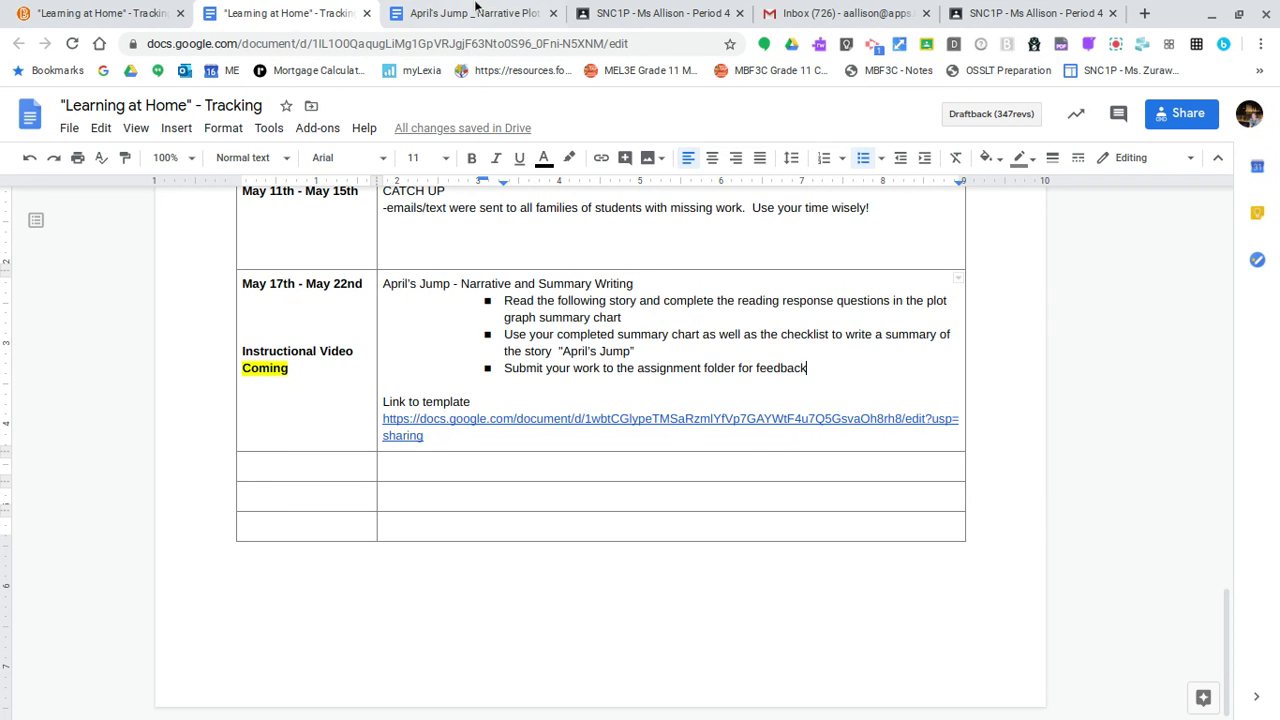
Switch to the April's Jump Narrative Plot Graph Template and look through the story from its opening to the Middle and End section
left_click(466, 12)
scroll(460, 461, "up", 20)
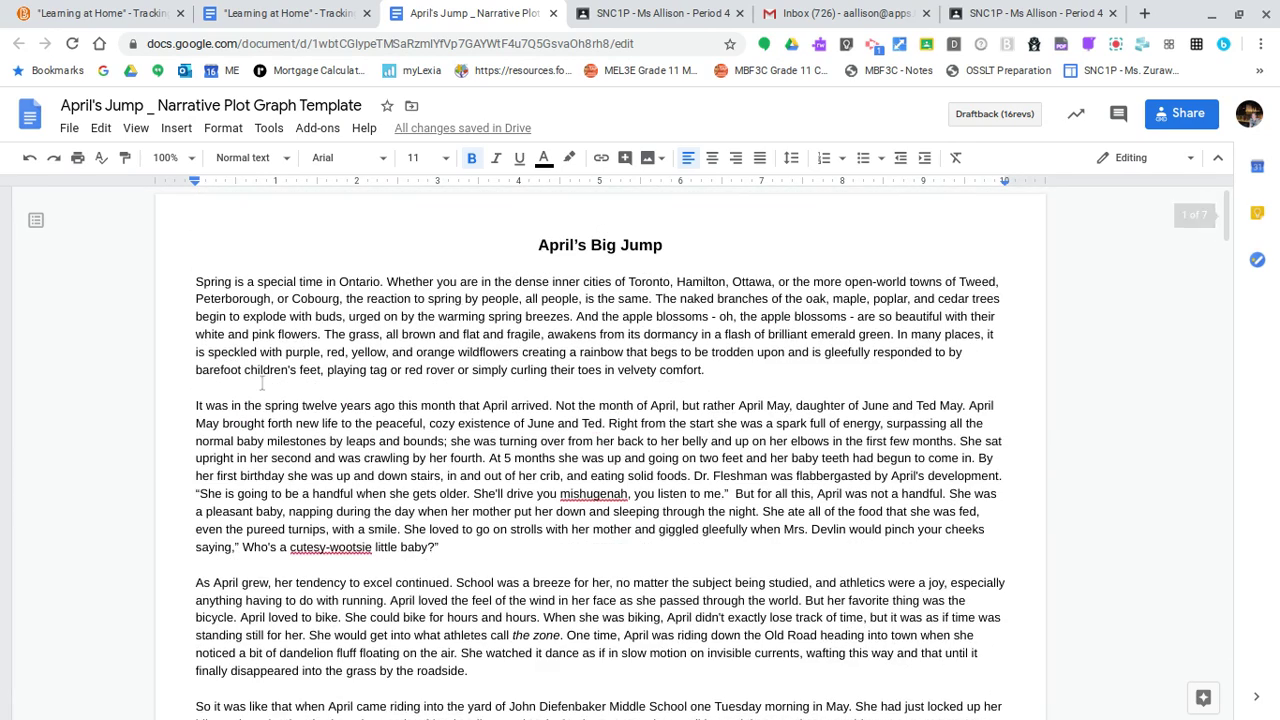
scroll(620, 466, "down", 10)
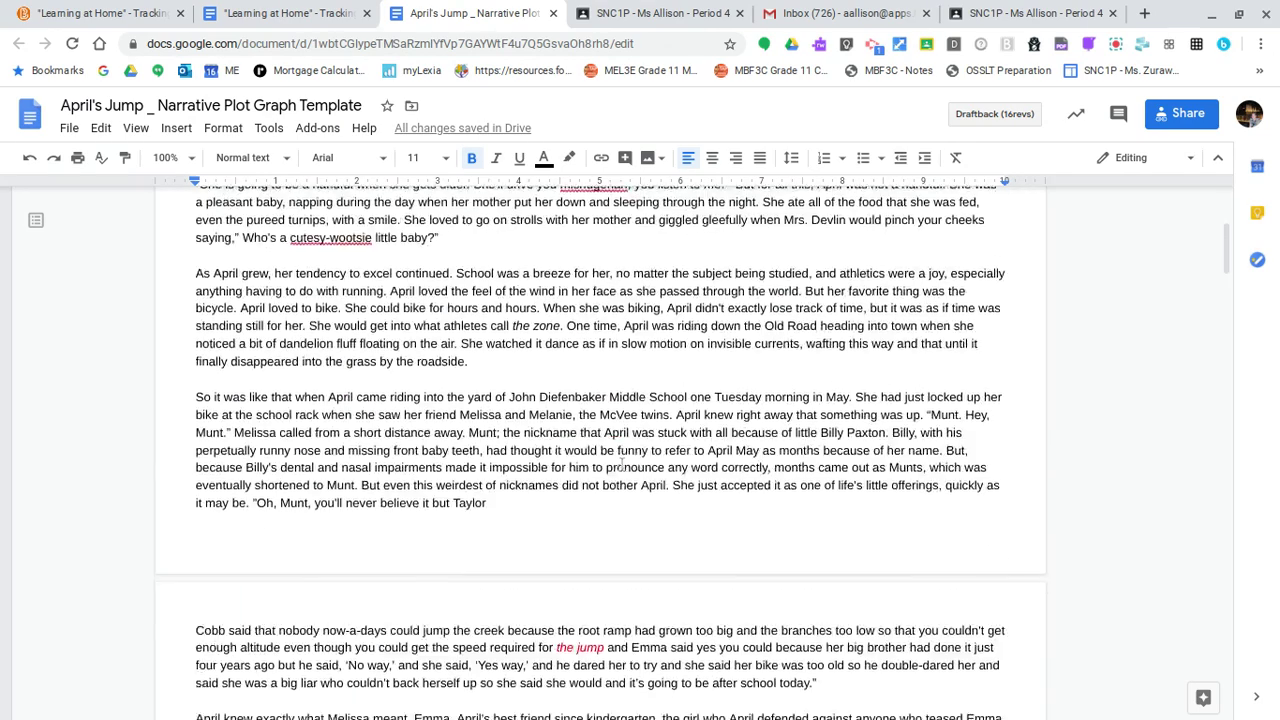
scroll(620, 466, "down", 5)
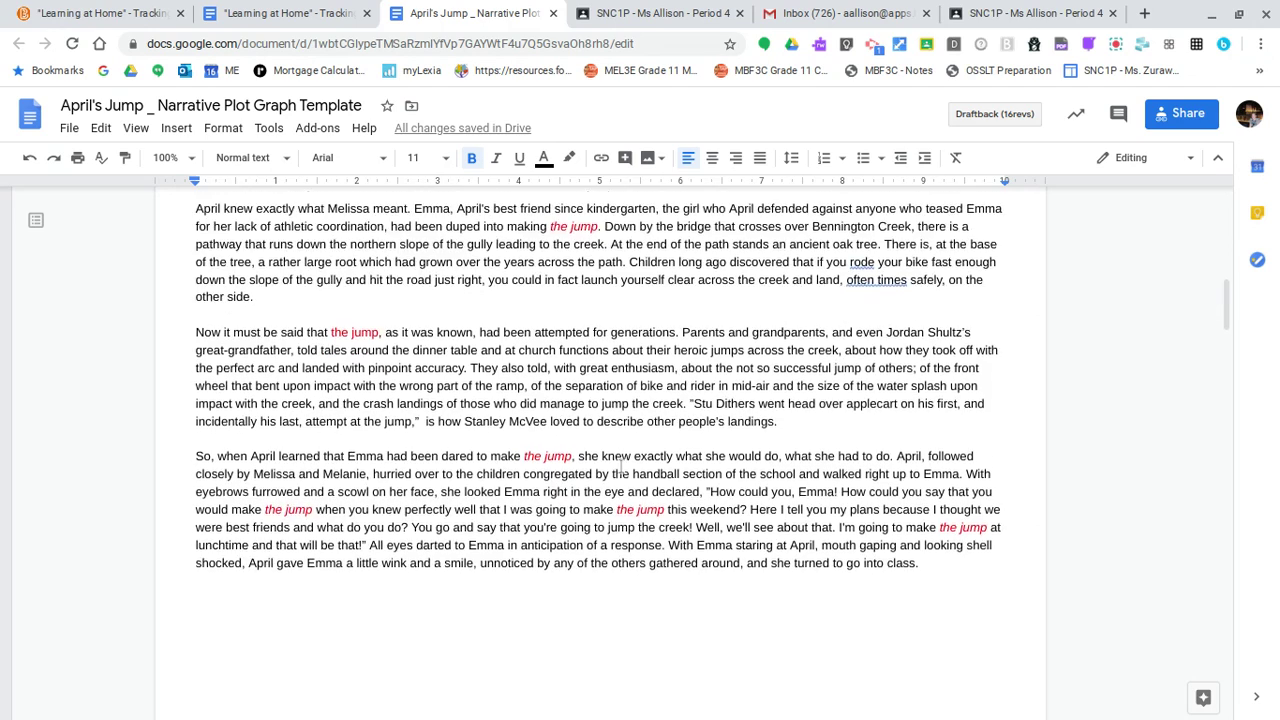
scroll(620, 466, "up", 15)
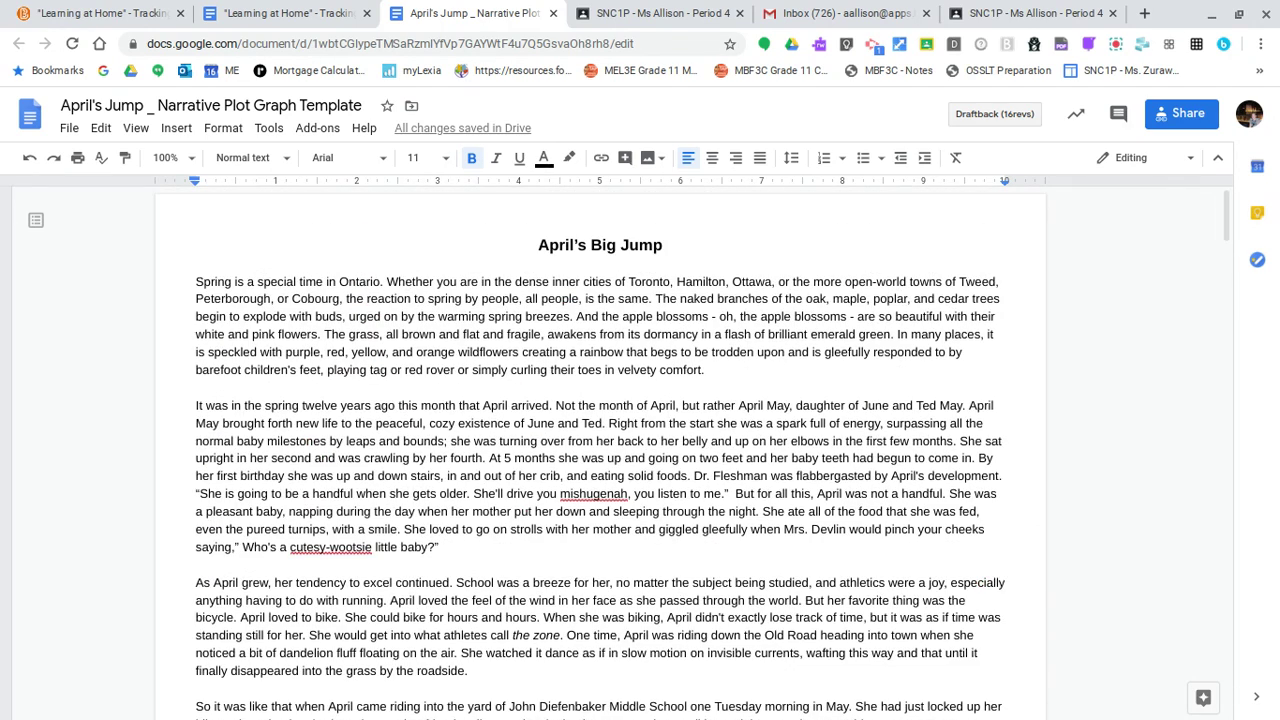
scroll(620, 466, "down", 10)
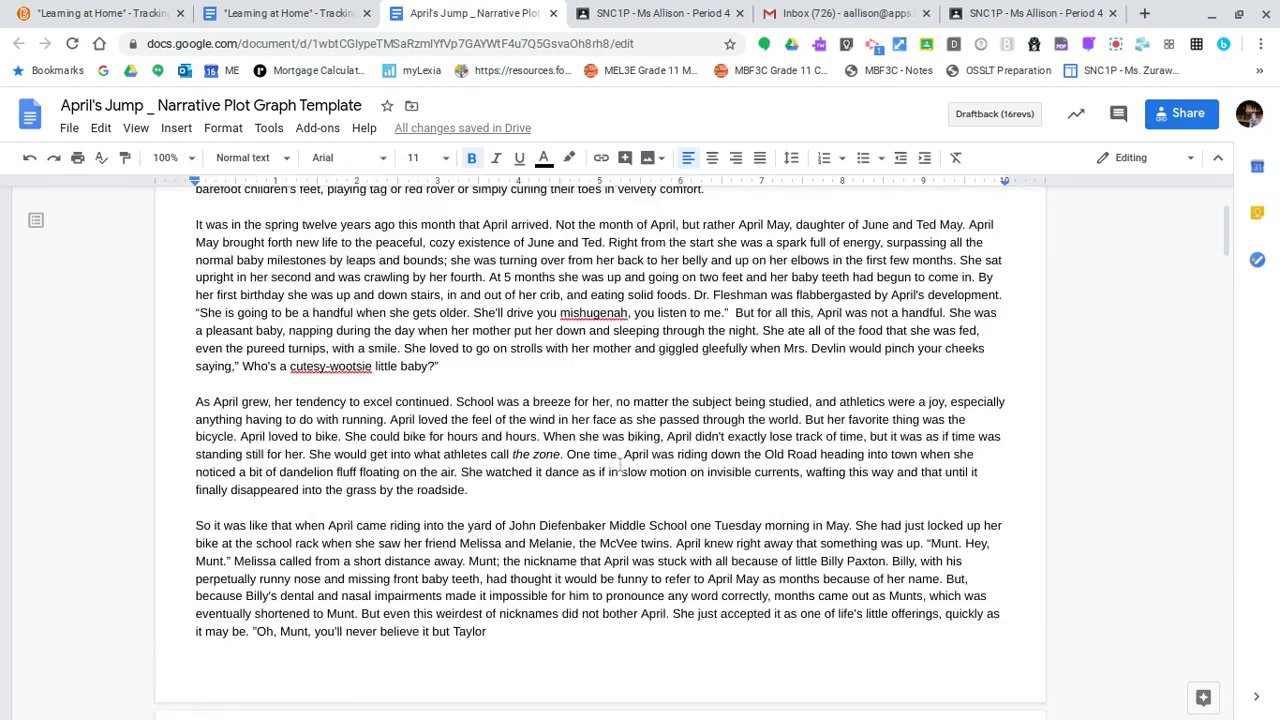
scroll(620, 460, "down", 10)
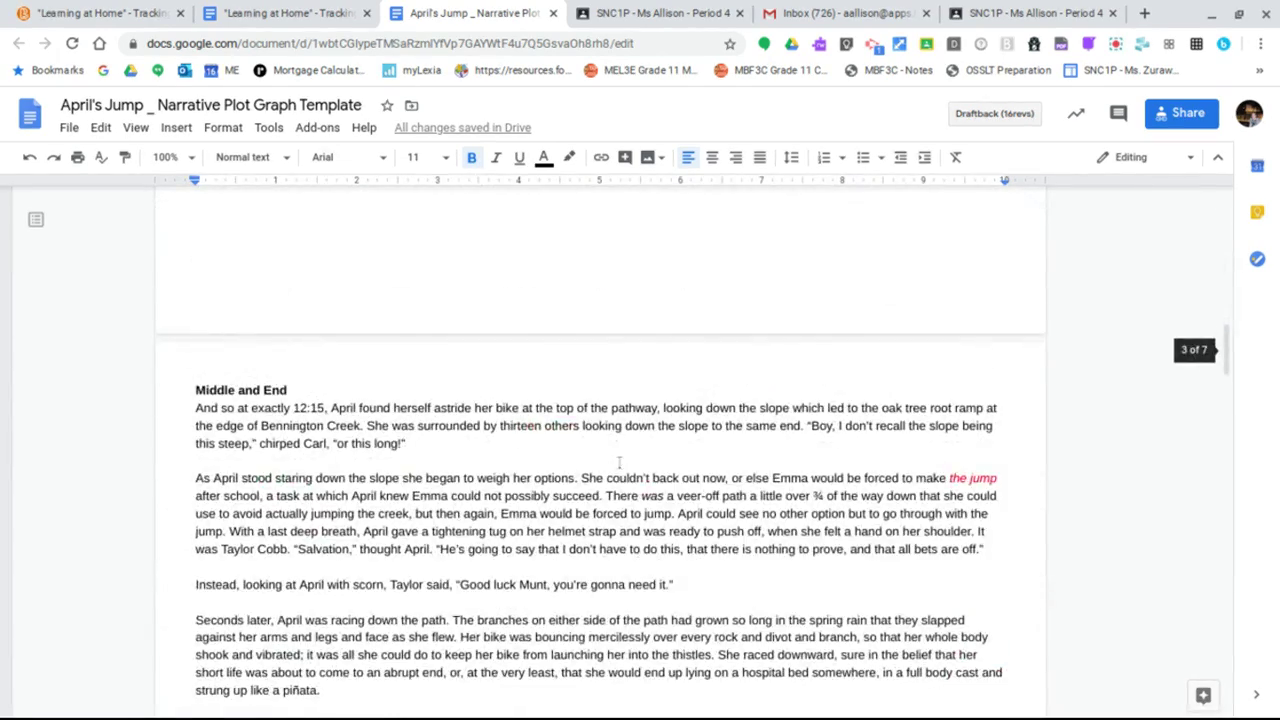
scroll(620, 460, "up", 10)
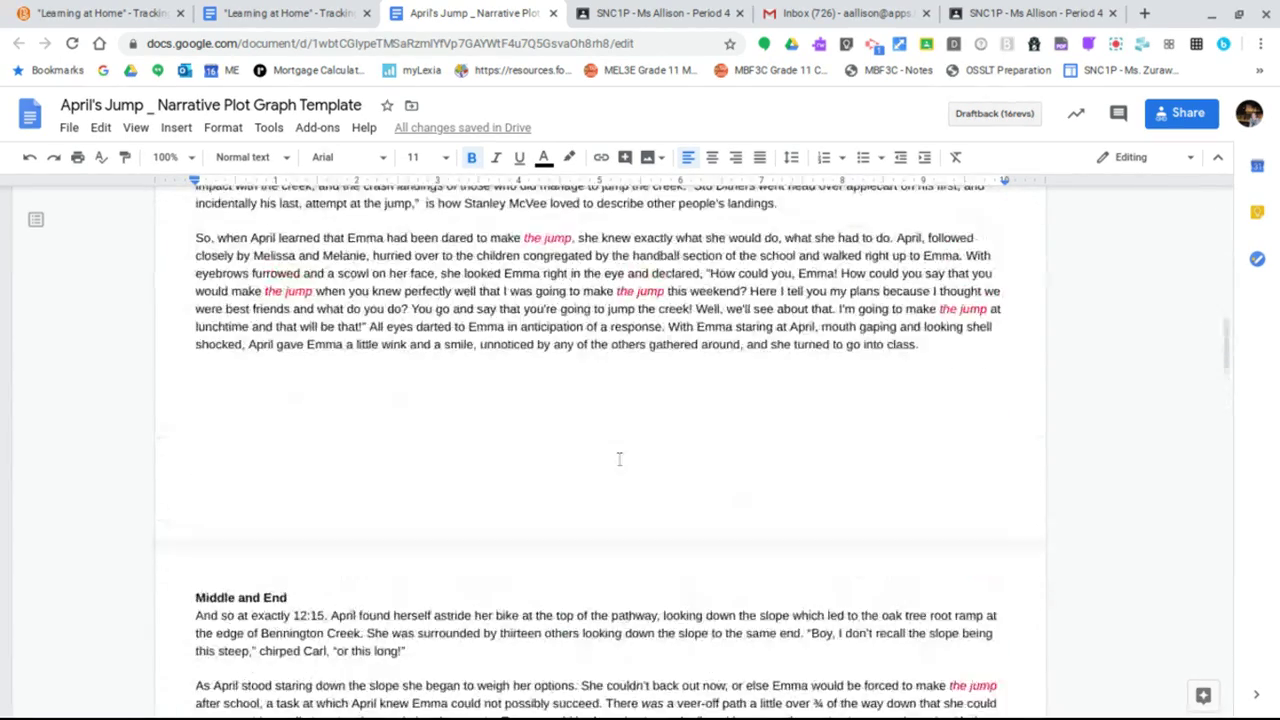
Point out the red occurrences of "the jump" in the story's paragraphs by selecting them, then clear the selection
left_click_drag(551, 251, 598, 252)
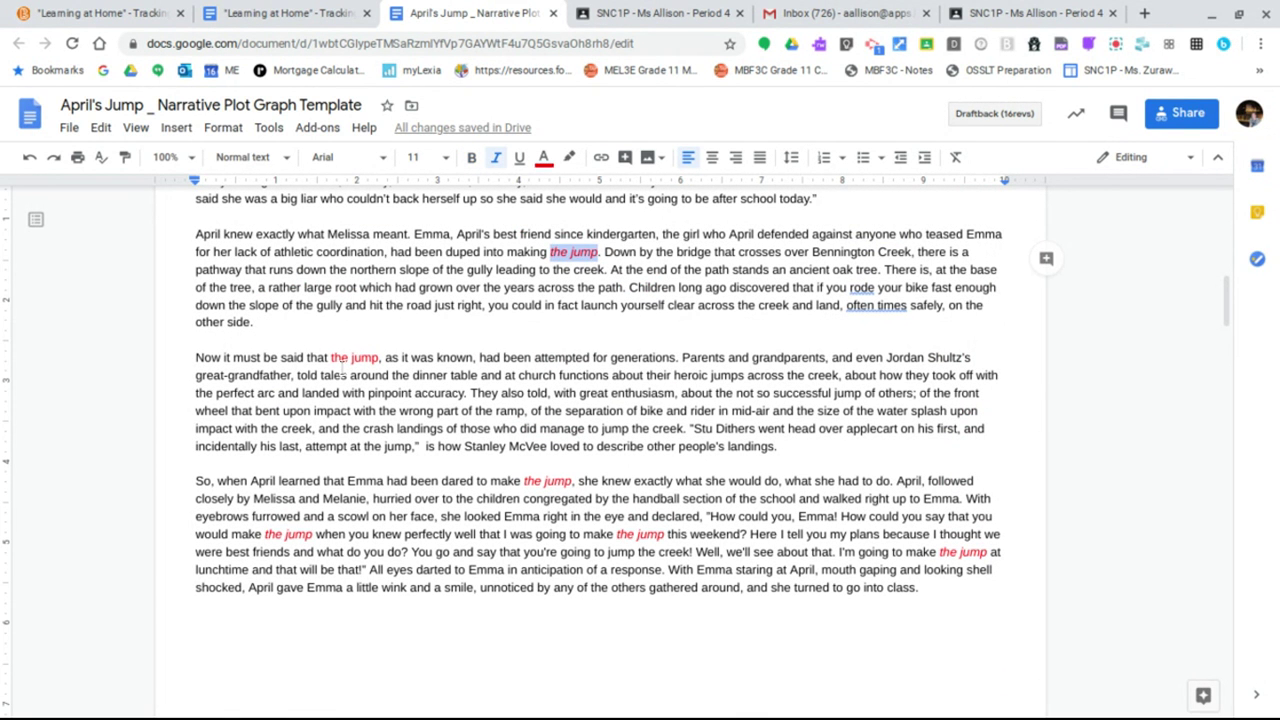
left_click_drag(330, 358, 399, 358)
left_click_drag(524, 482, 572, 482)
left_click_drag(618, 536, 690, 553)
left_click(547, 572)
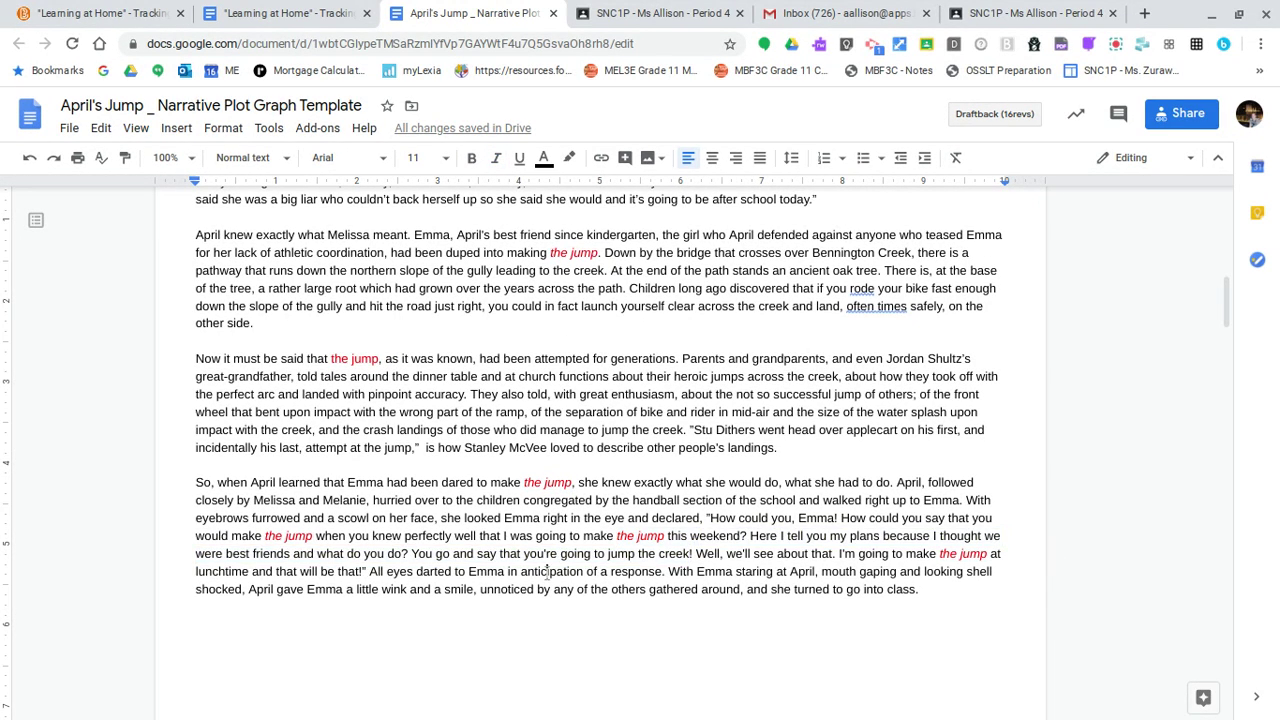
Examine the plot graph and the Beginning, Middle and End question chart below the story
scroll(547, 572, "down", 10)
scroll(547, 570, "down", 7)
scroll(550, 564, "down", 1)
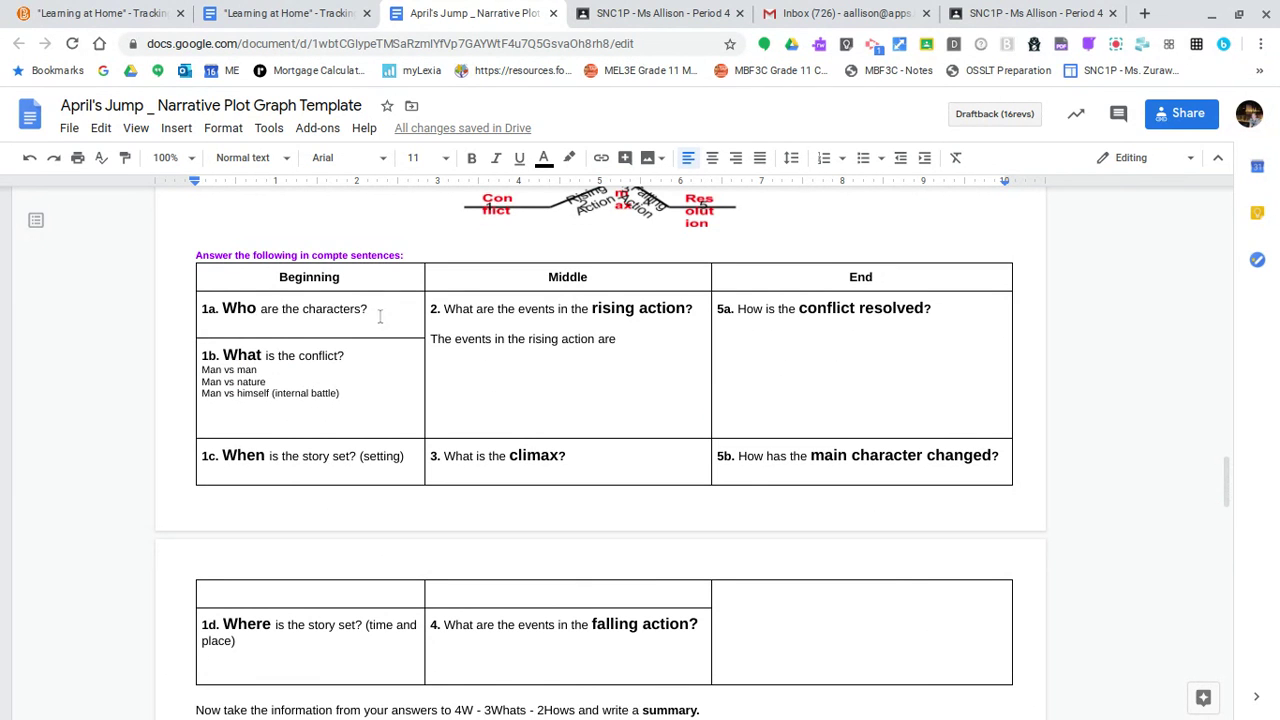
scroll(376, 598, "down", 2)
scroll(376, 598, "down", 2)
scroll(357, 449, "up", 4)
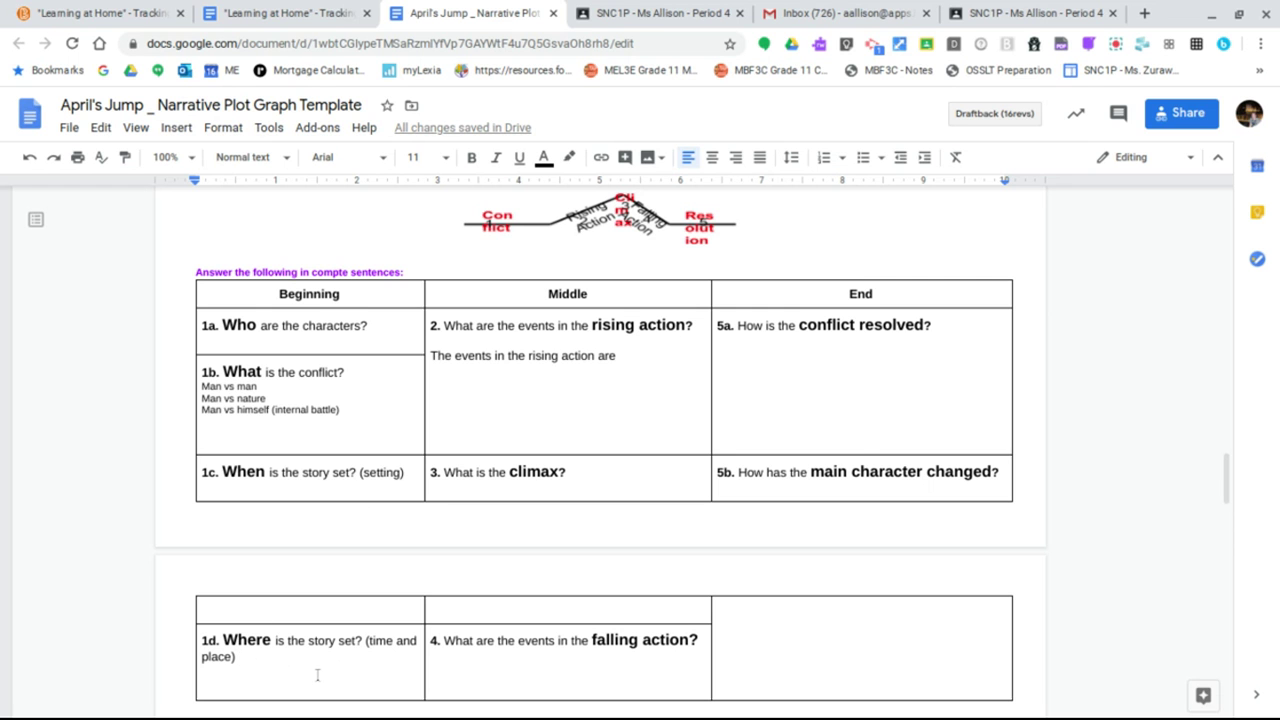
scroll(343, 644, "down", 1)
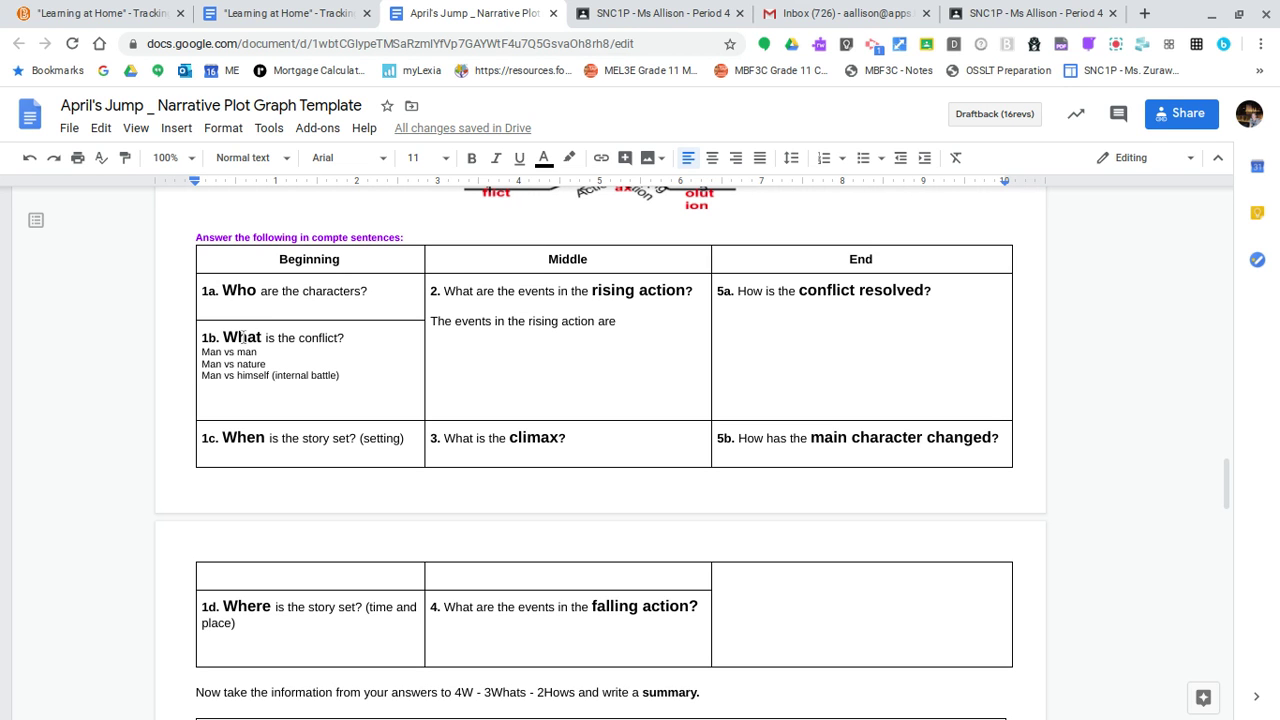
Go over the chart's conflict, rising action, climax and falling action questions, marking each place in the table
left_click_drag(227, 339, 359, 340)
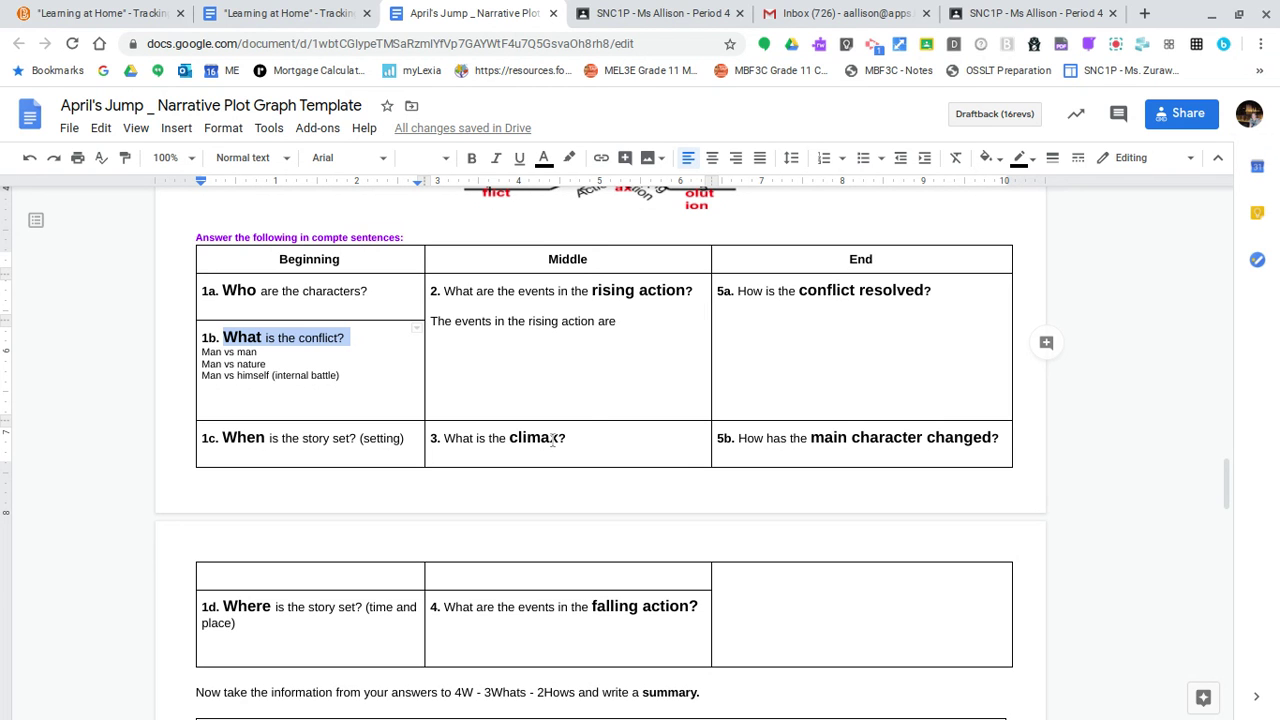
left_click(589, 438)
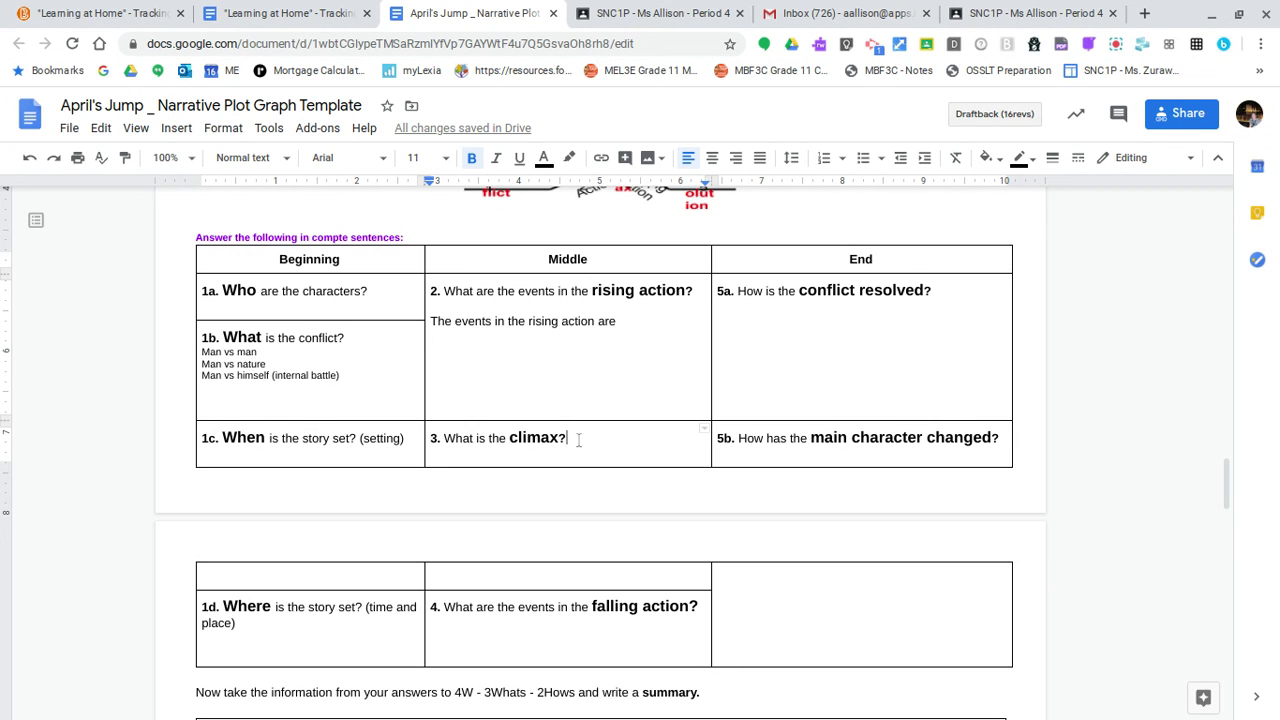
left_click_drag(578, 440, 432, 440)
left_click(590, 366)
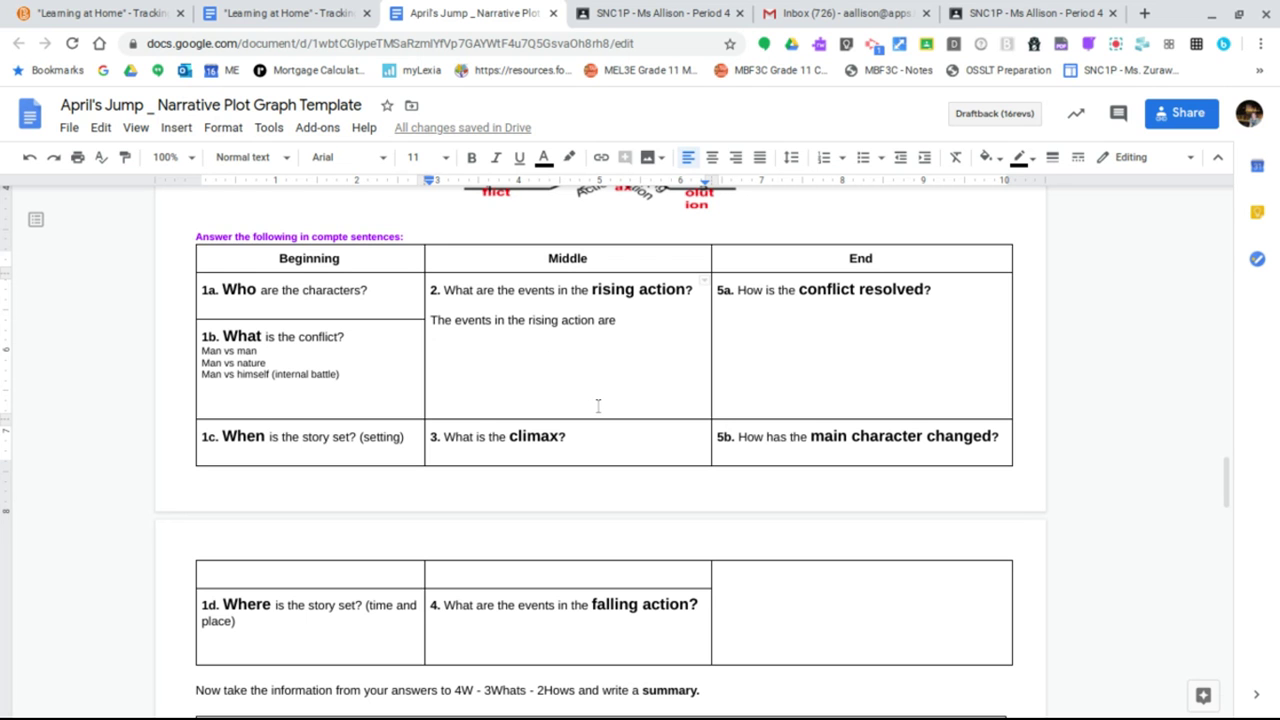
left_click(613, 440)
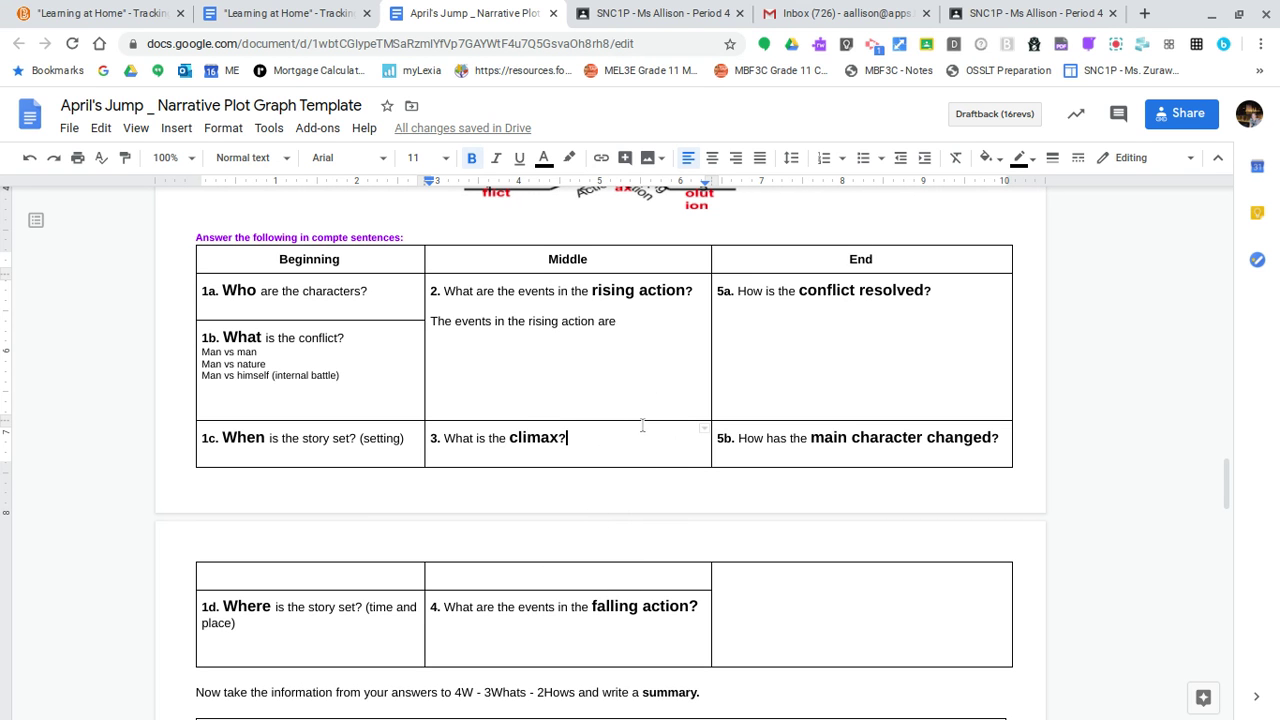
left_click(479, 632)
left_click_drag(541, 662, 533, 674)
left_click(526, 625)
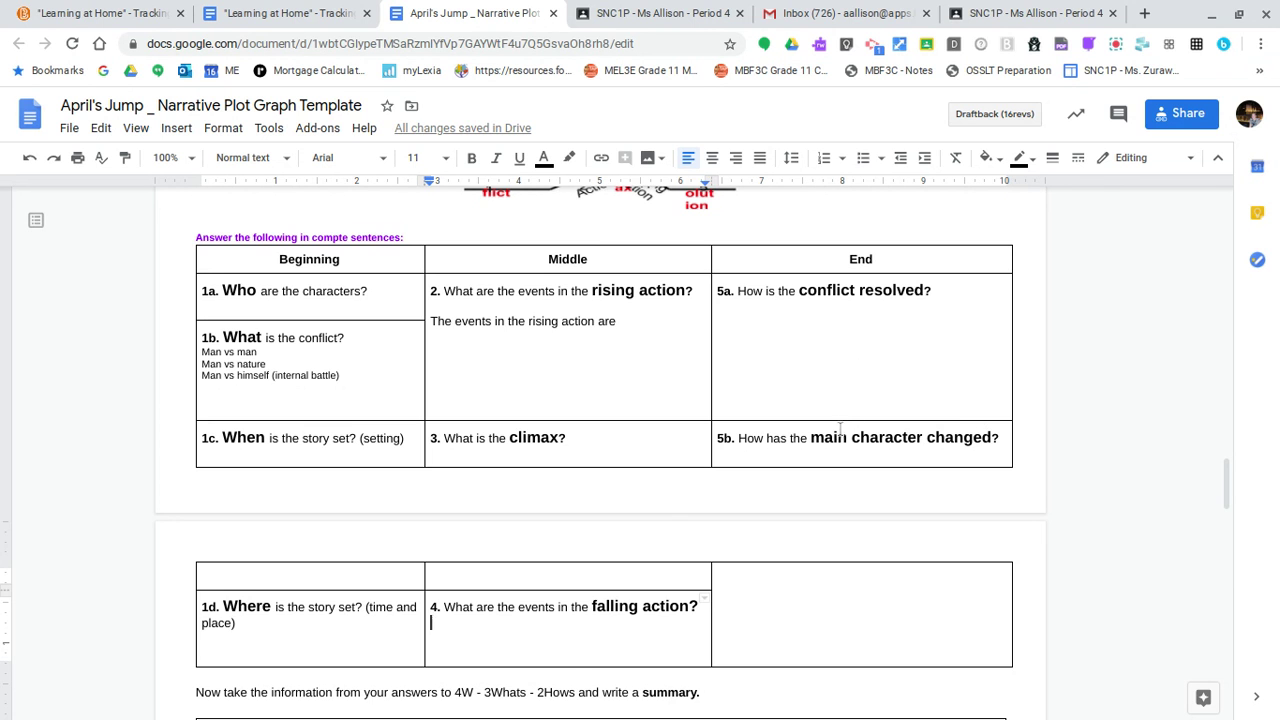
Examine the empty summary box below the chart and compare it with the chart questions that feed it
scroll(386, 563, "down", 3)
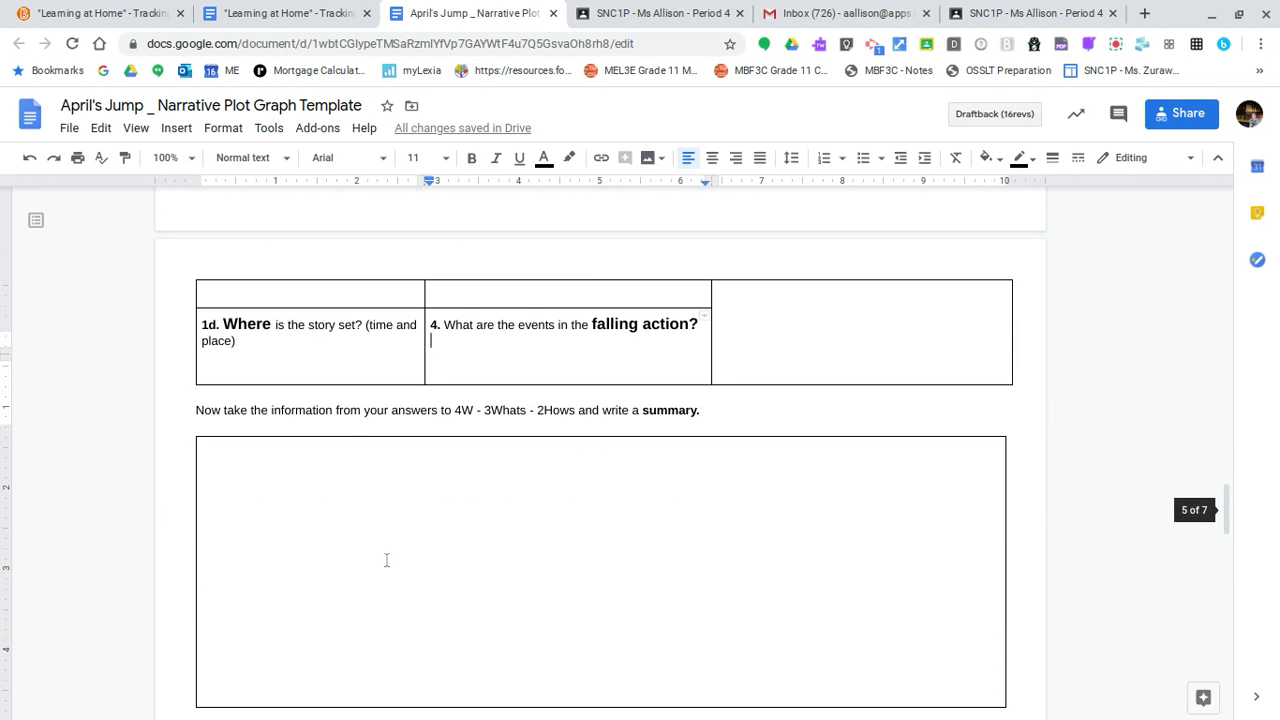
left_click(314, 514)
scroll(342, 548, "up", 3)
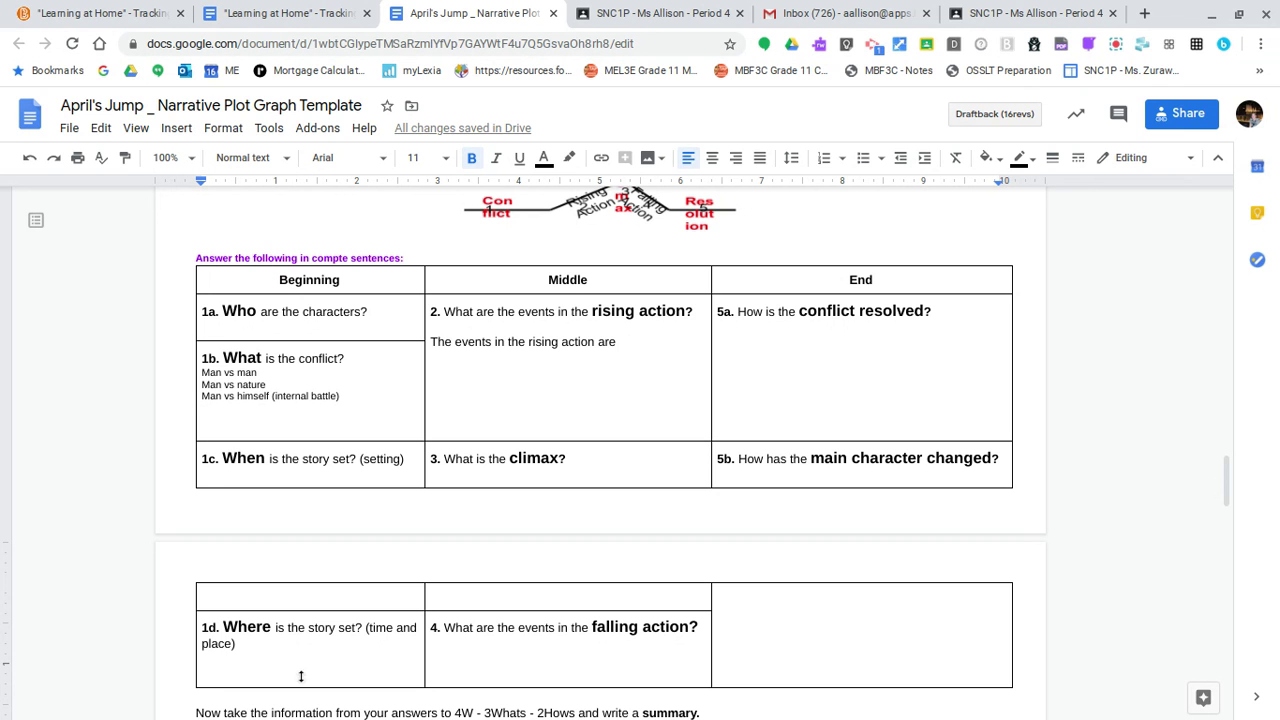
scroll(444, 586, "down", 1)
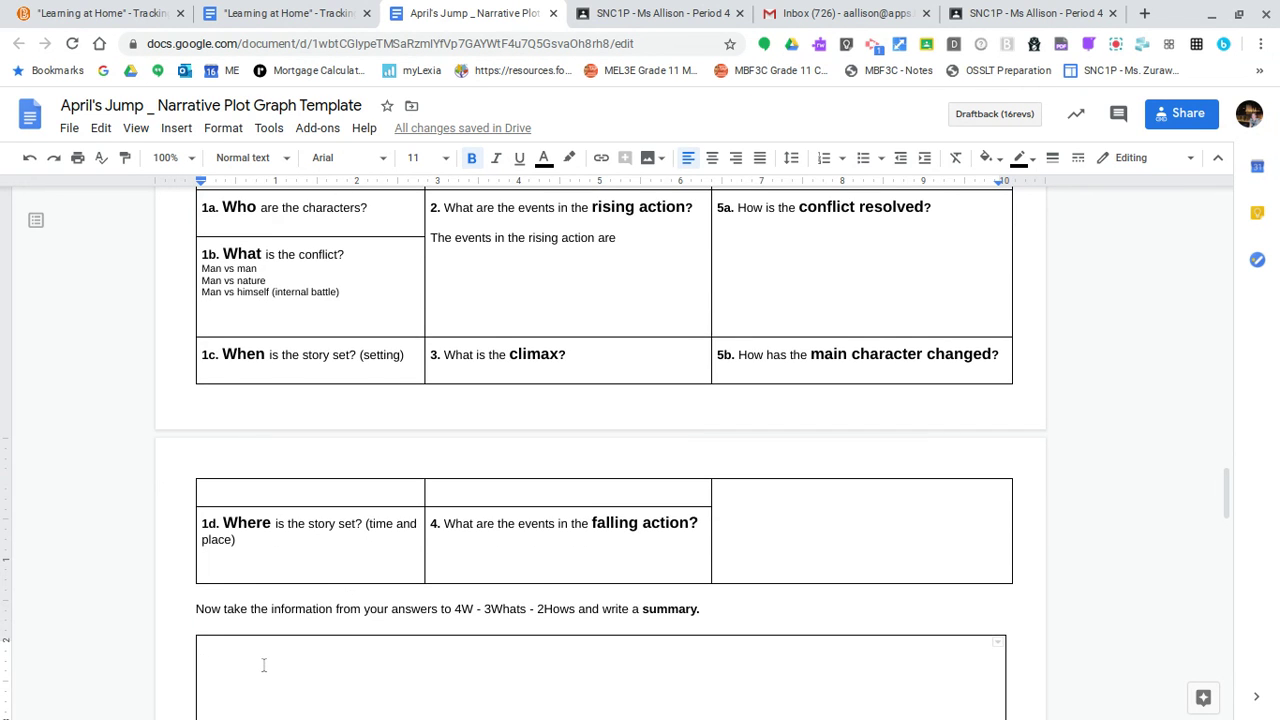
Review the Beginning, Middle and End questions against the instruction to write a summary from the 4W - 3Whats - 2Hows answers
scroll(263, 663, "up", 1)
mouse_move(468, 718)
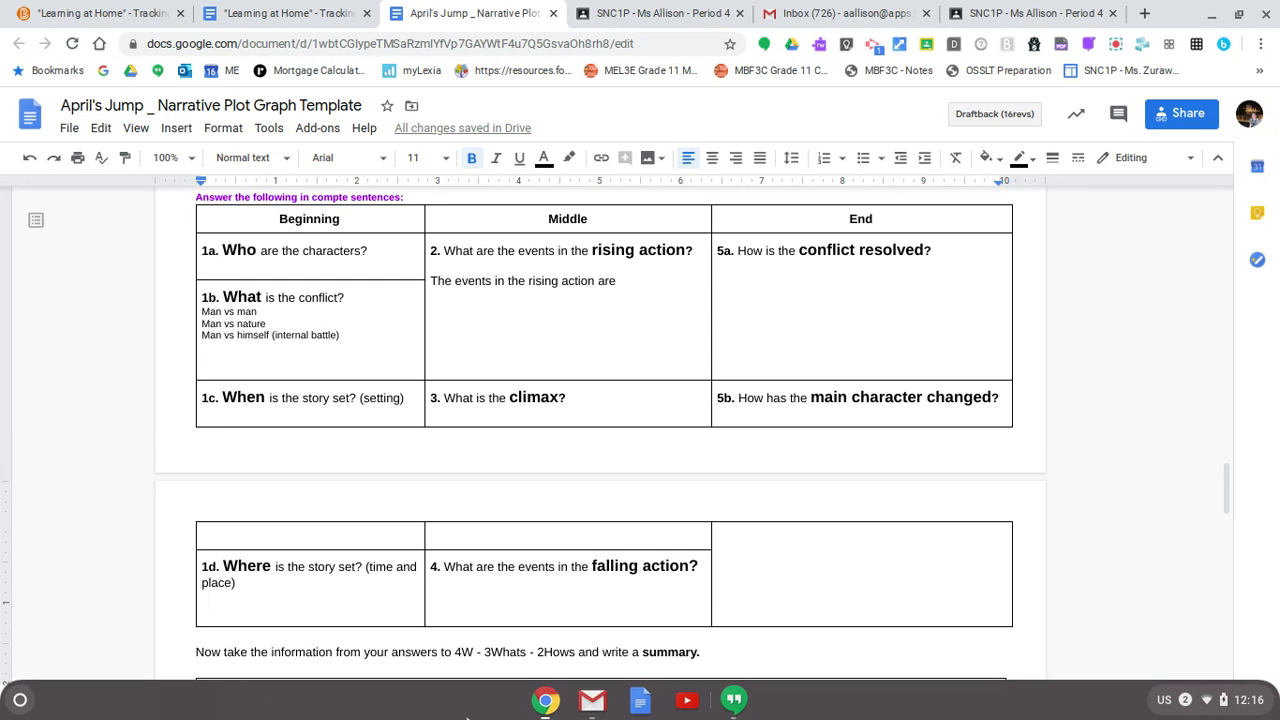
scroll(460, 627, "down", 1)
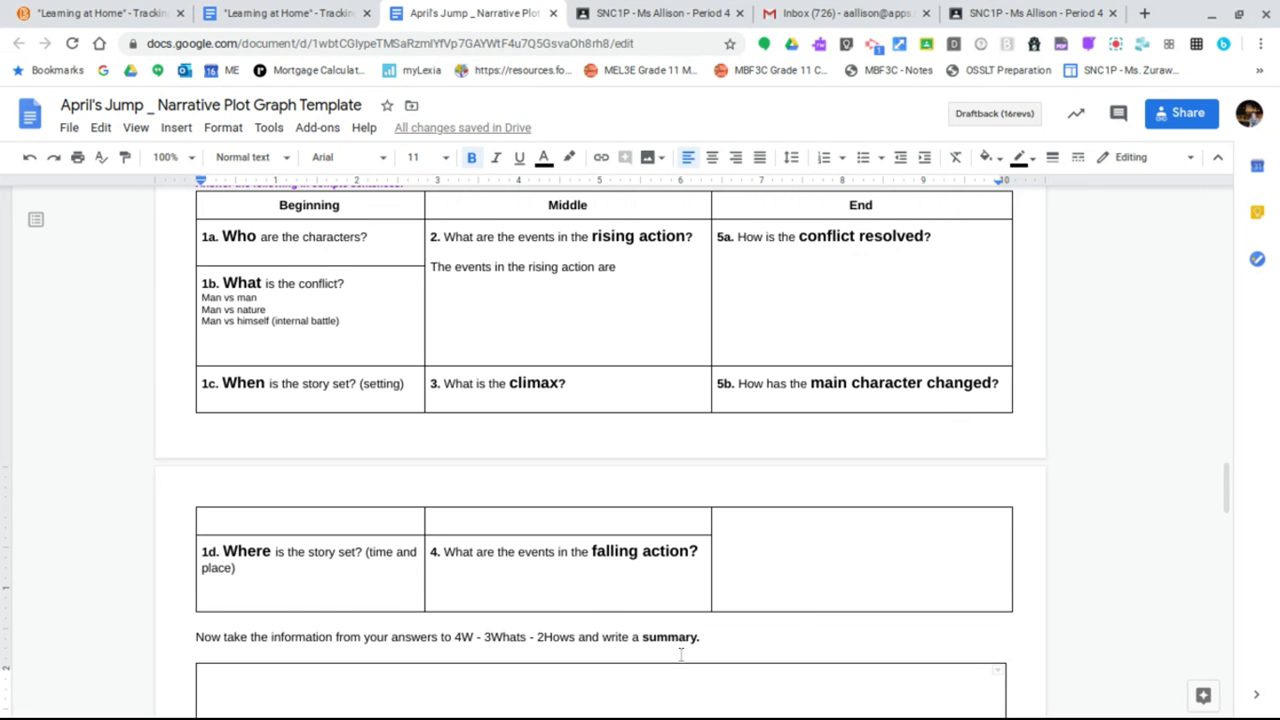
scroll(560, 640, "down", 1)
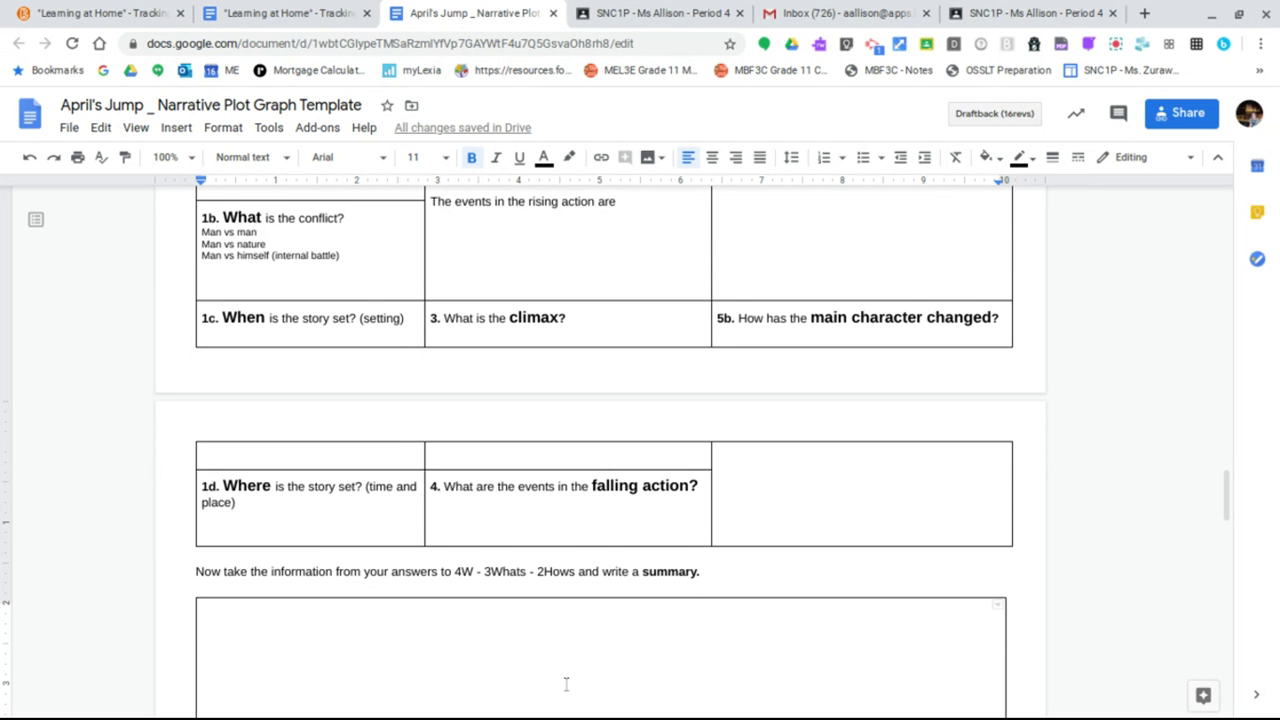
scroll(600, 682, "up", 1)
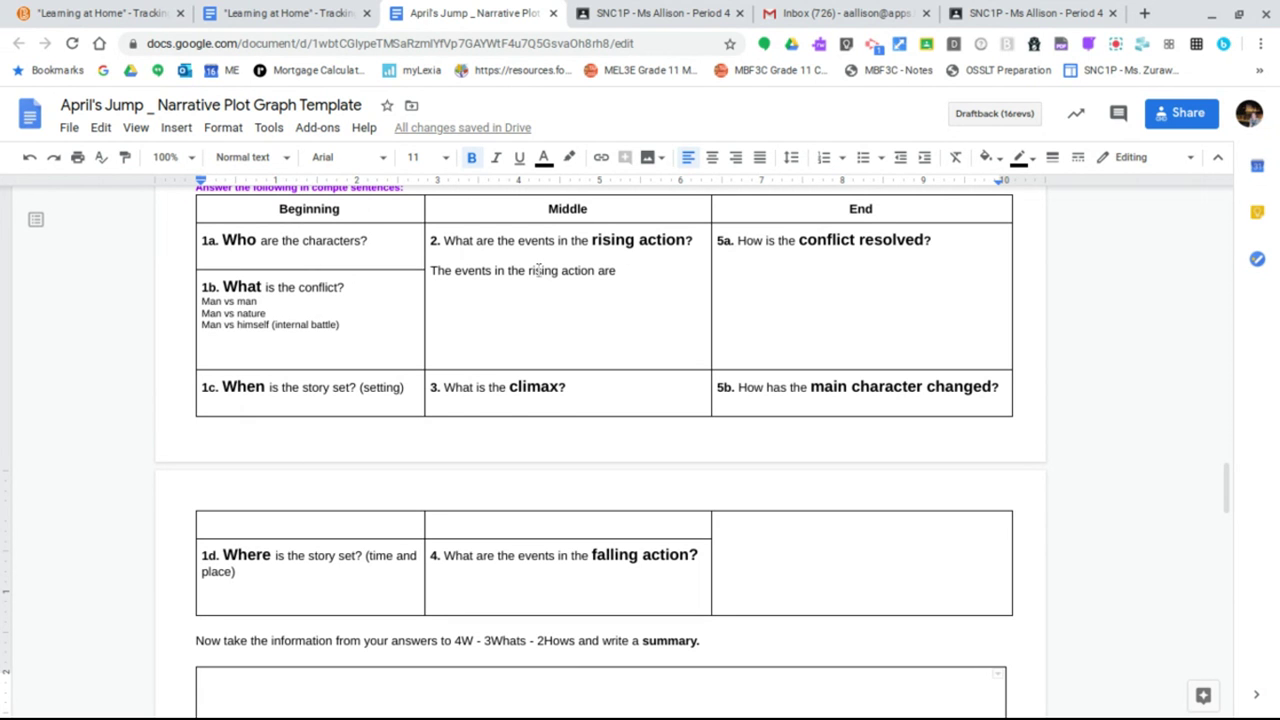
scroll(590, 625, "up", 2)
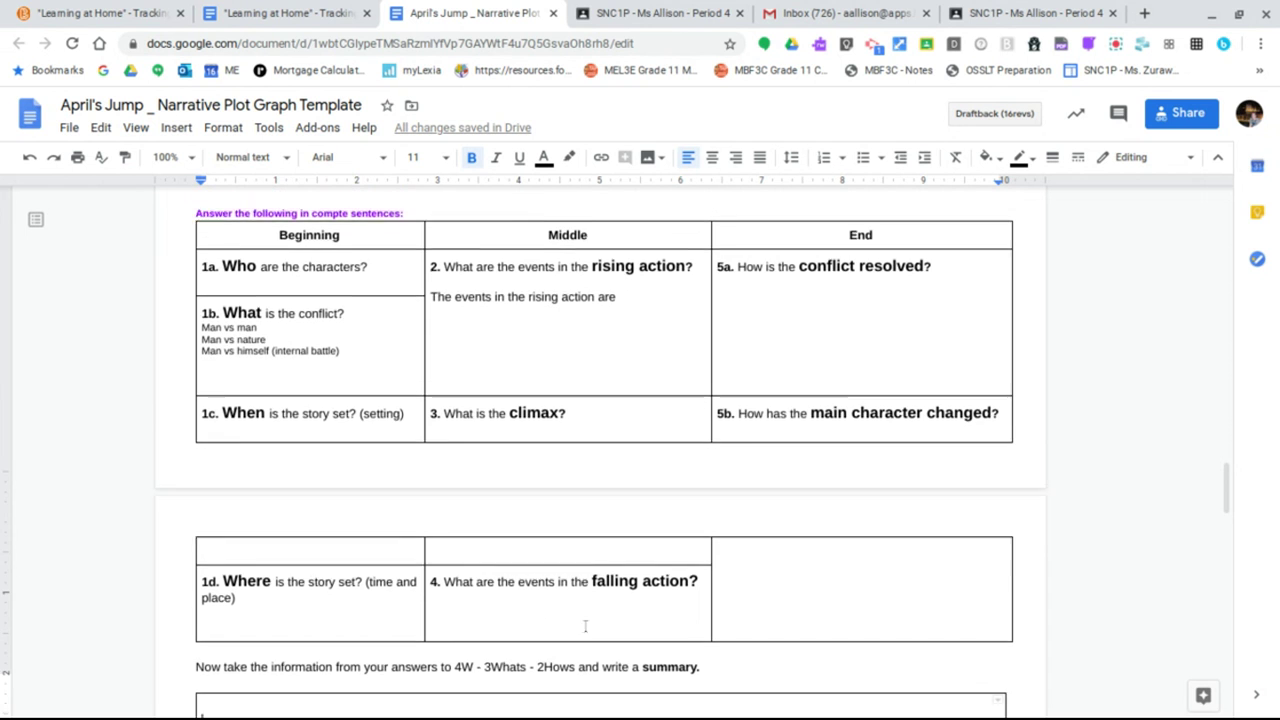
scroll(591, 622, "down", 3)
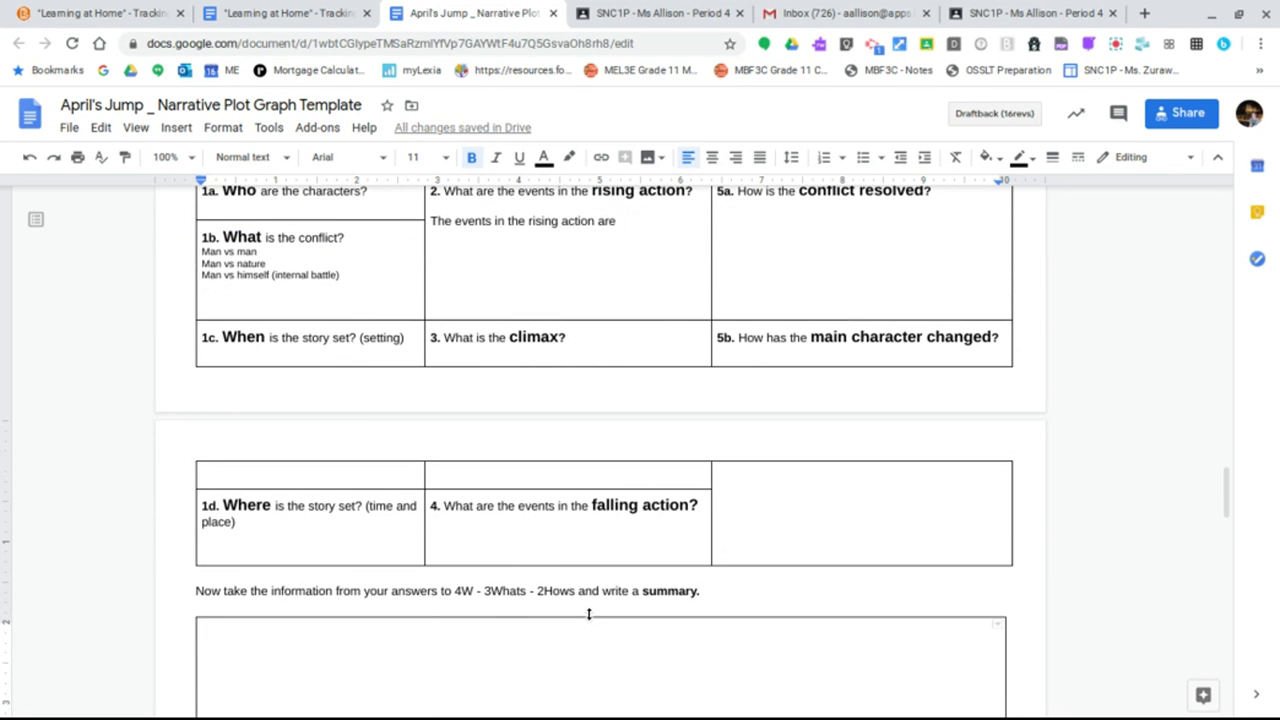
scroll(588, 614, "up", 1)
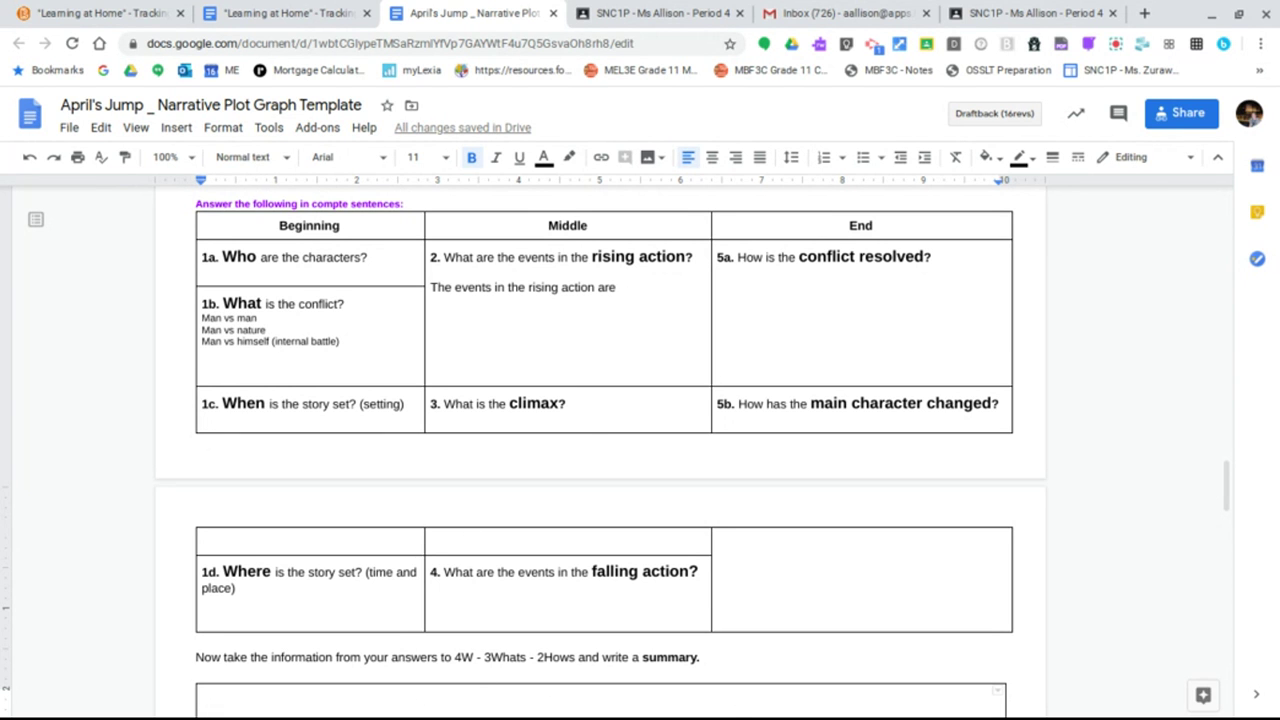
scroll(437, 568, "down", 2)
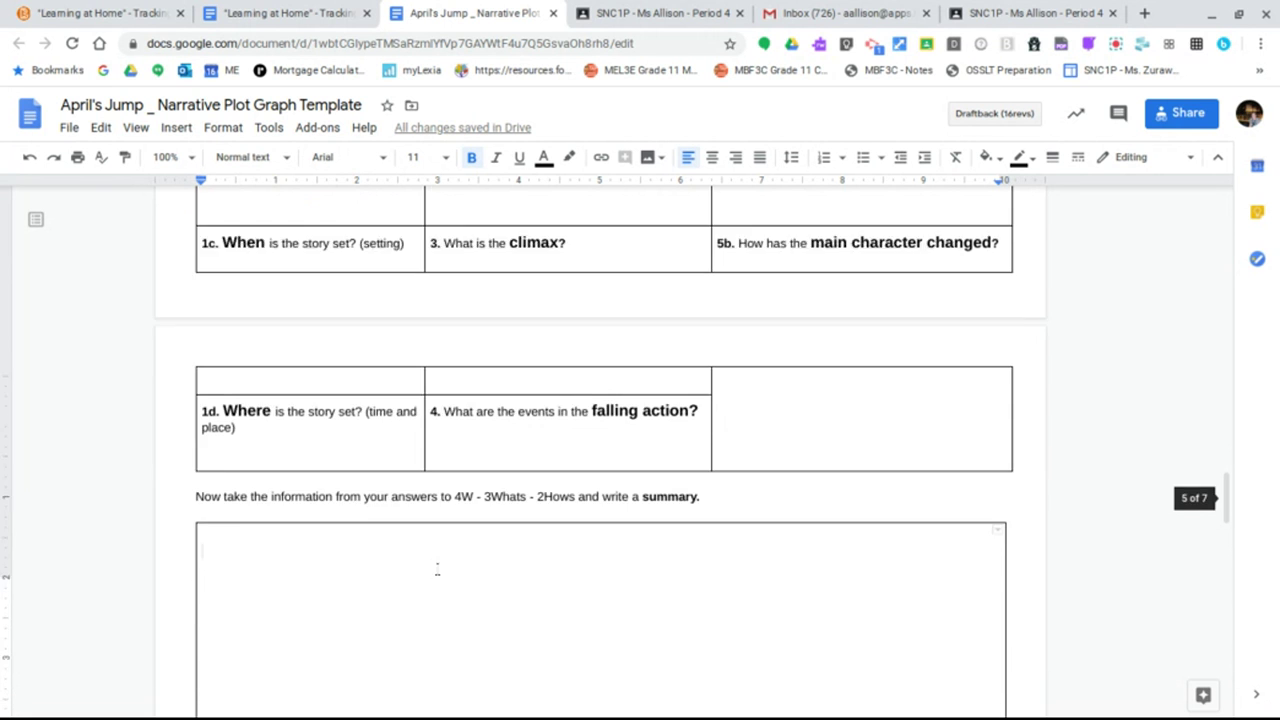
Examine the reading criteria rubric below the summary box and relate it to the question chart
scroll(437, 568, "down", 6)
scroll(438, 571, "down", 2)
scroll(438, 571, "up", 1)
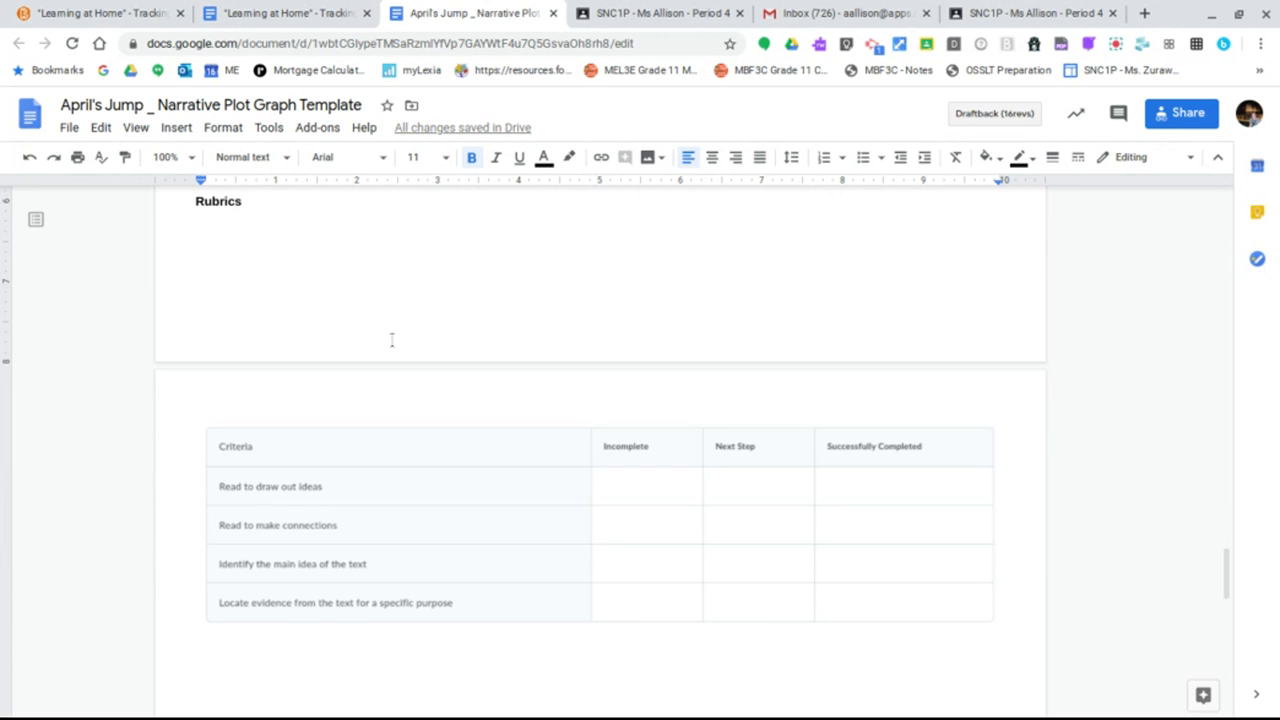
scroll(426, 586, "up", 10)
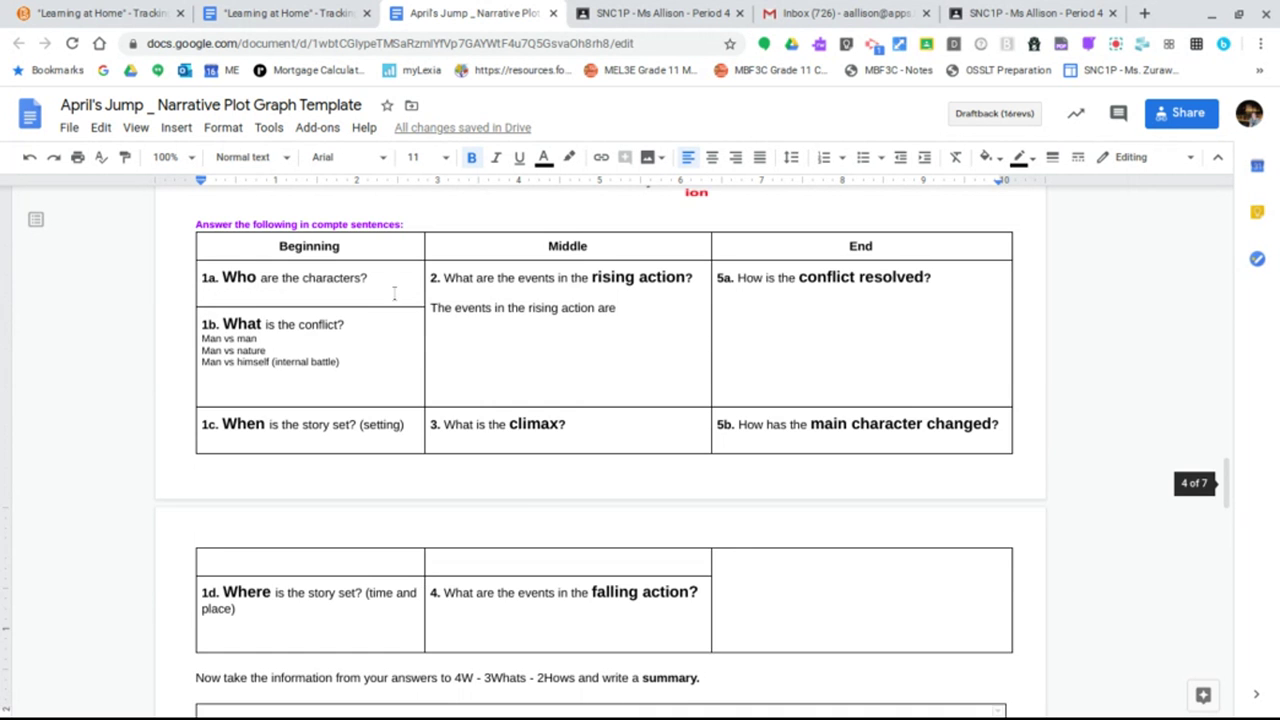
scroll(545, 522, "down", 11)
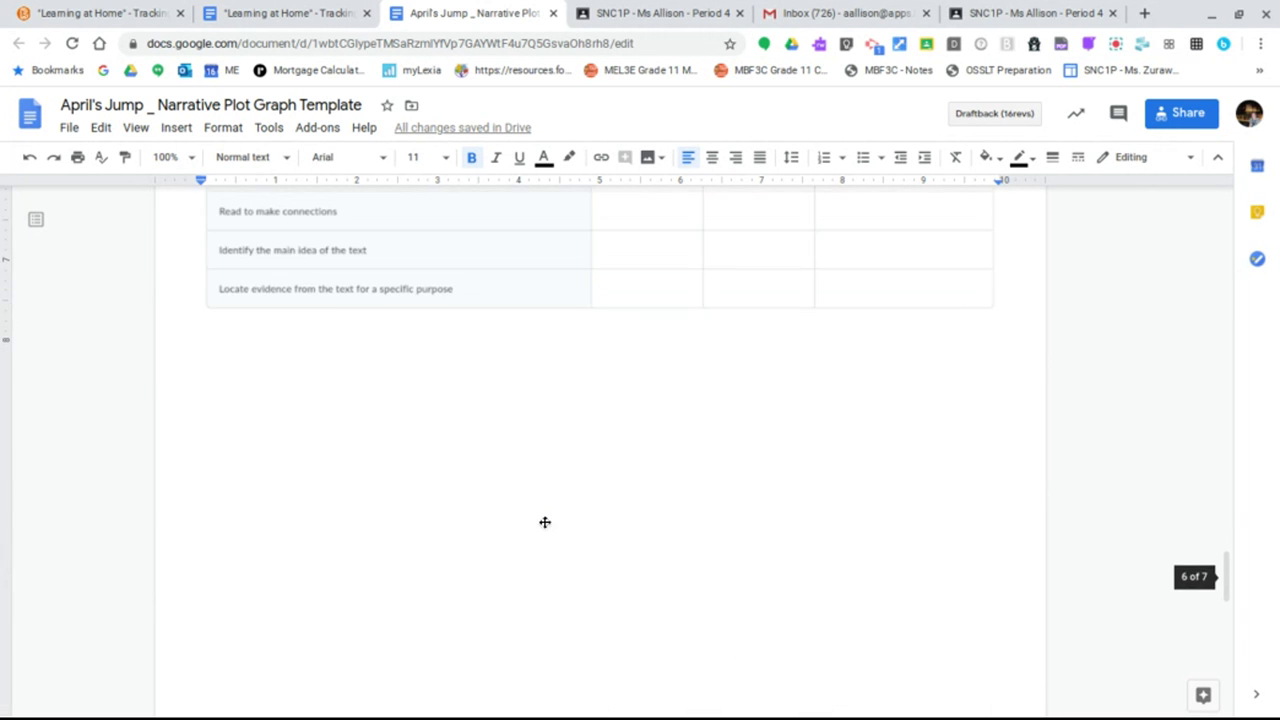
scroll(400, 406, "up", 1)
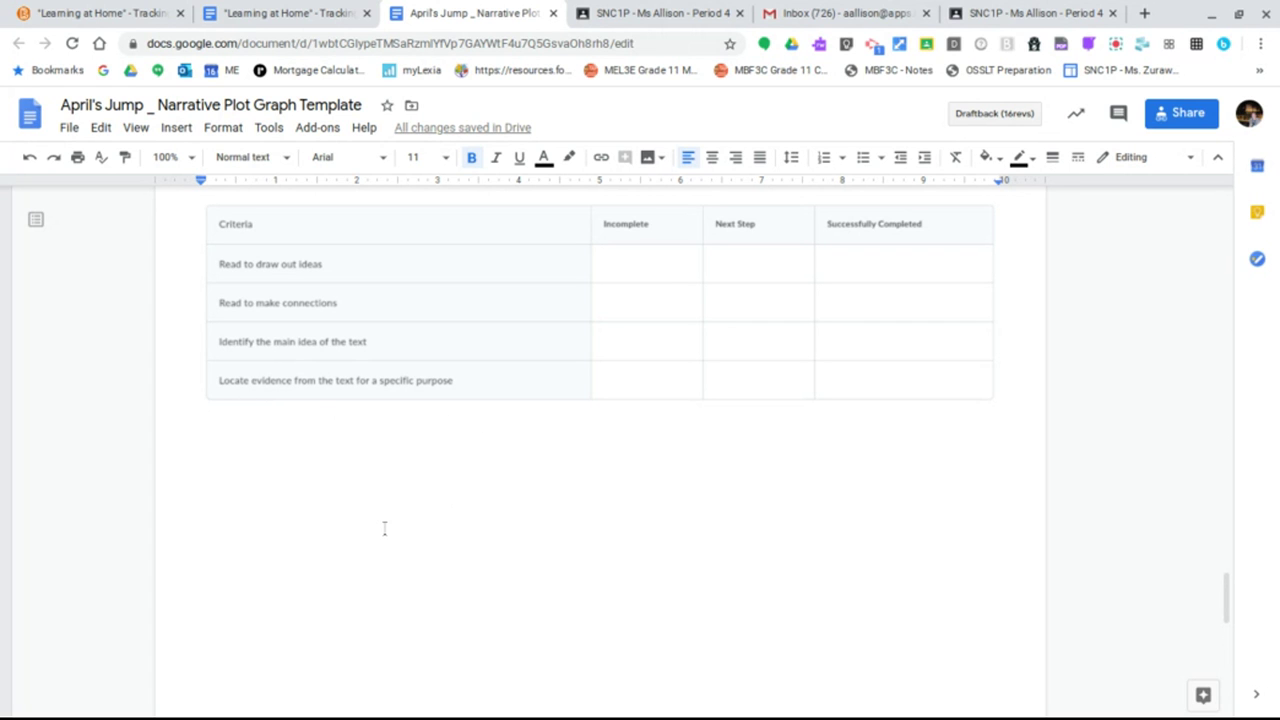
Go from the question chart past the summary box to examine the summary-writing rubric and its Overall Score levels
scroll(391, 534, "up", 10)
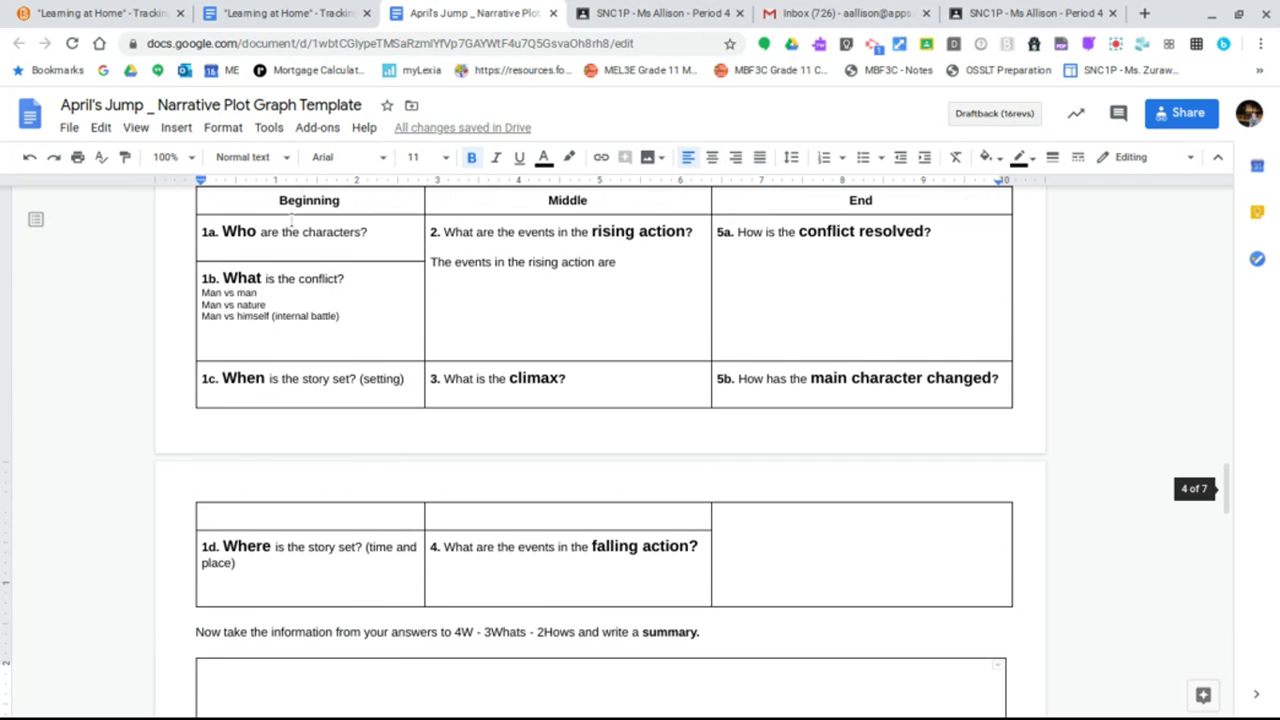
scroll(481, 345, "down", 10)
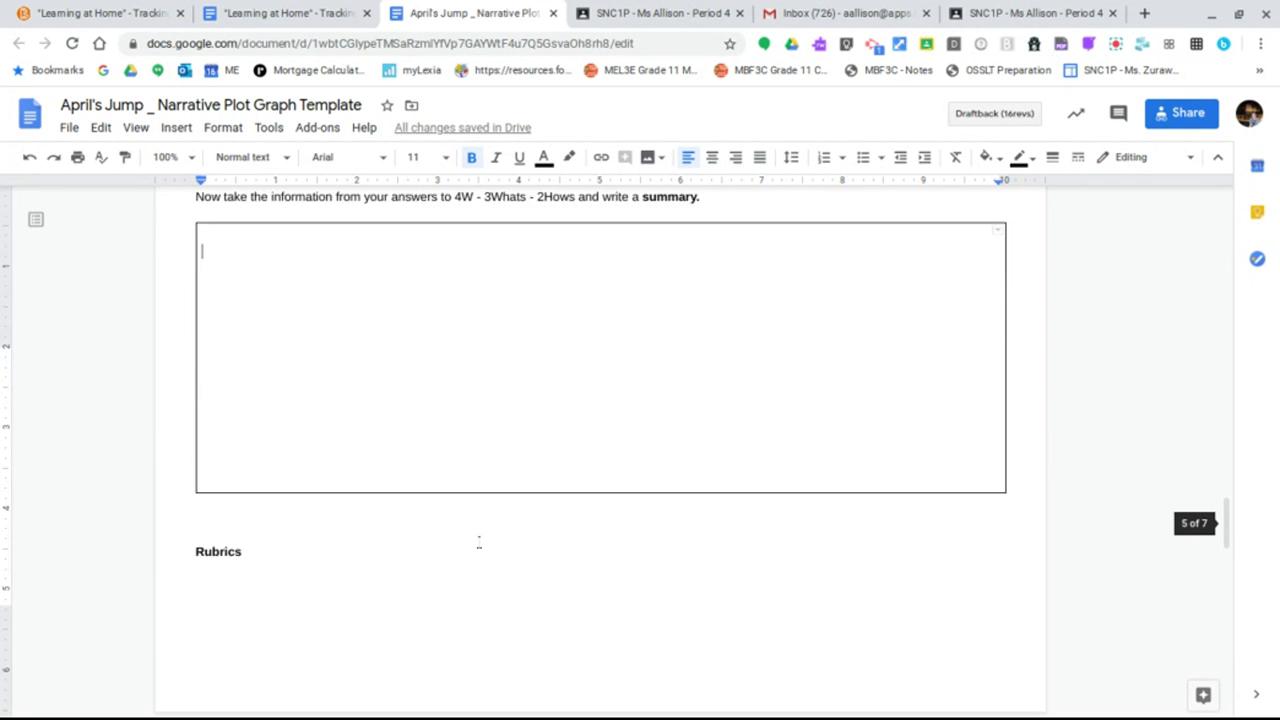
scroll(479, 543, "down", 6)
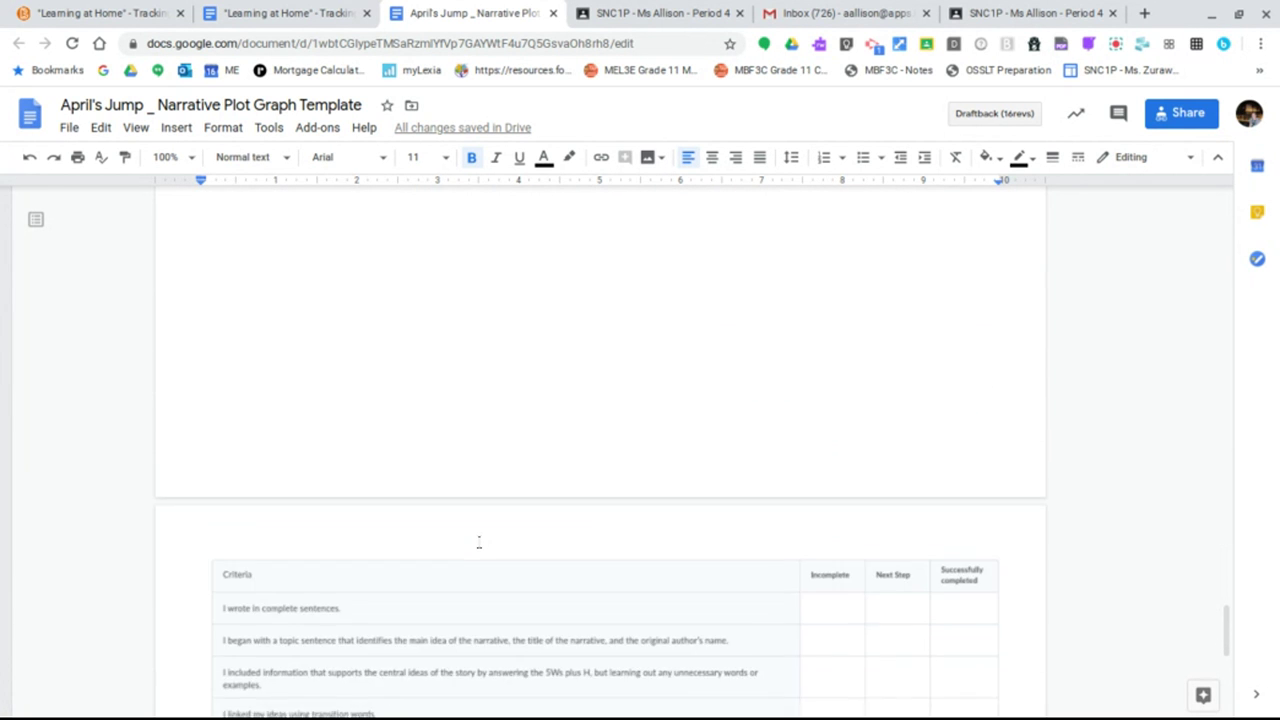
scroll(480, 543, "down", 2)
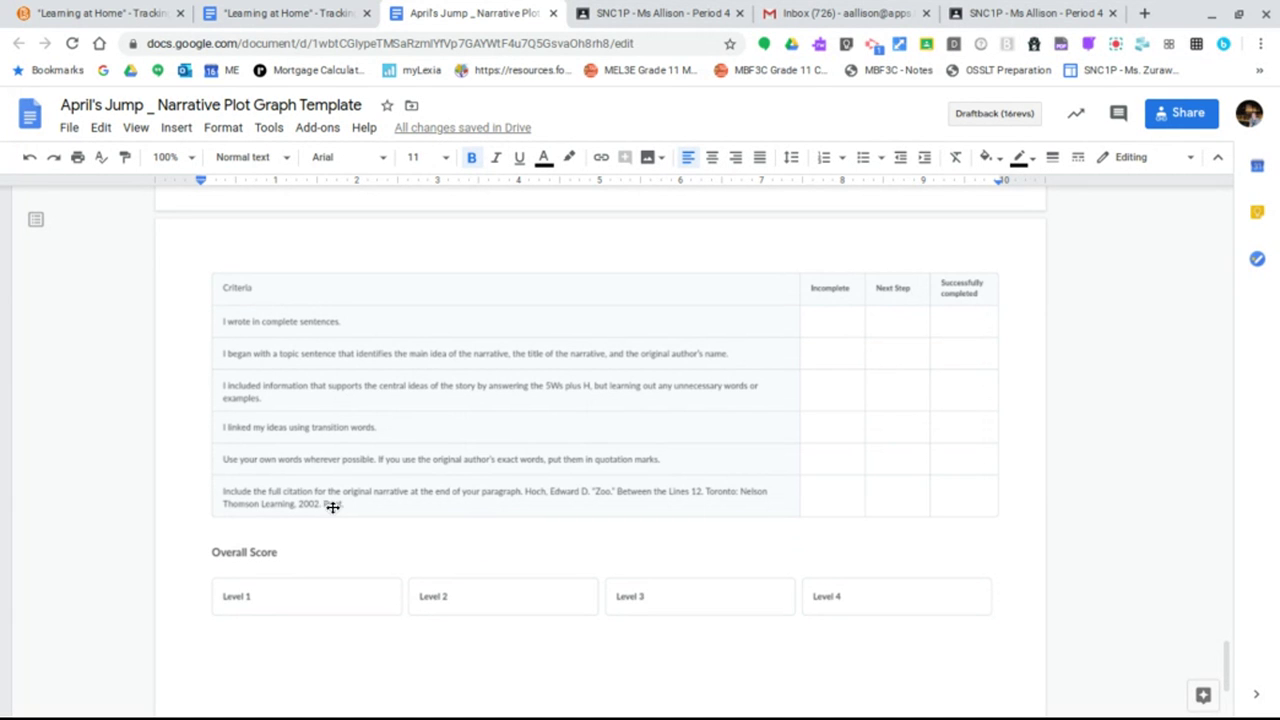
scroll(339, 535, "down", 1)
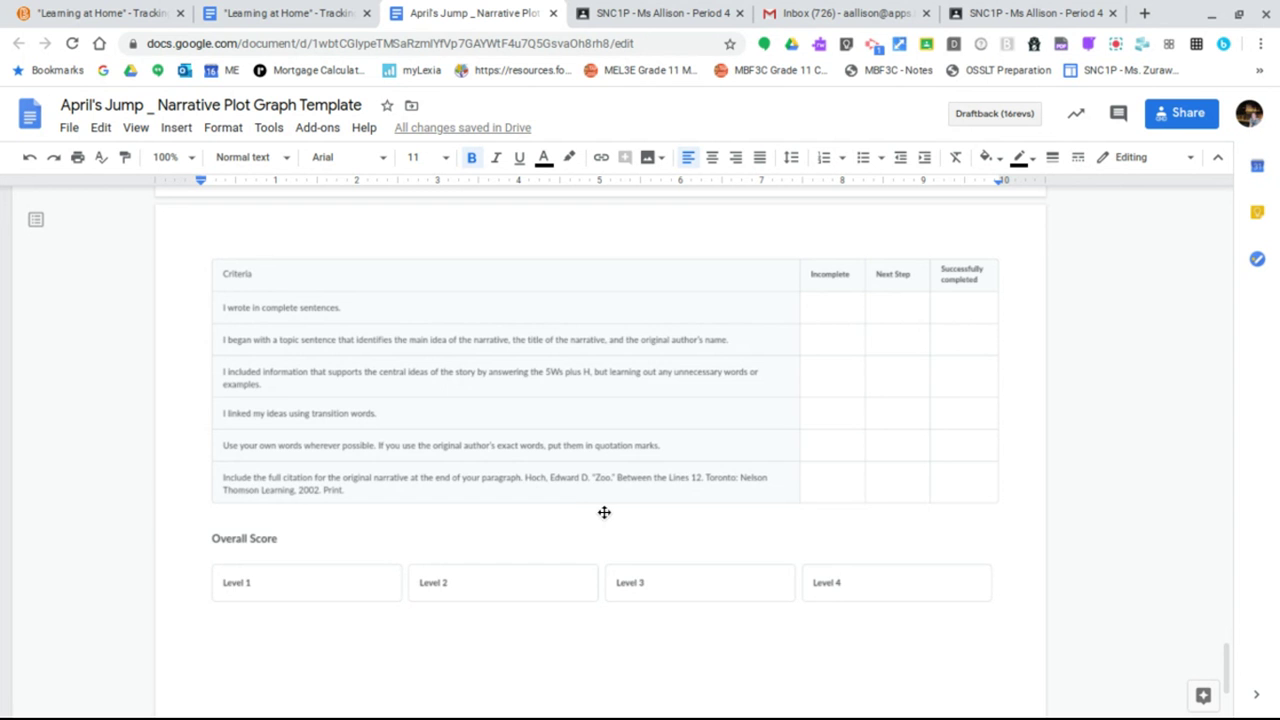
Revisit the question chart and the empty summary box as the two parts of the assignment to complete
scroll(602, 505, "up", 10)
scroll(600, 500, "down", 10)
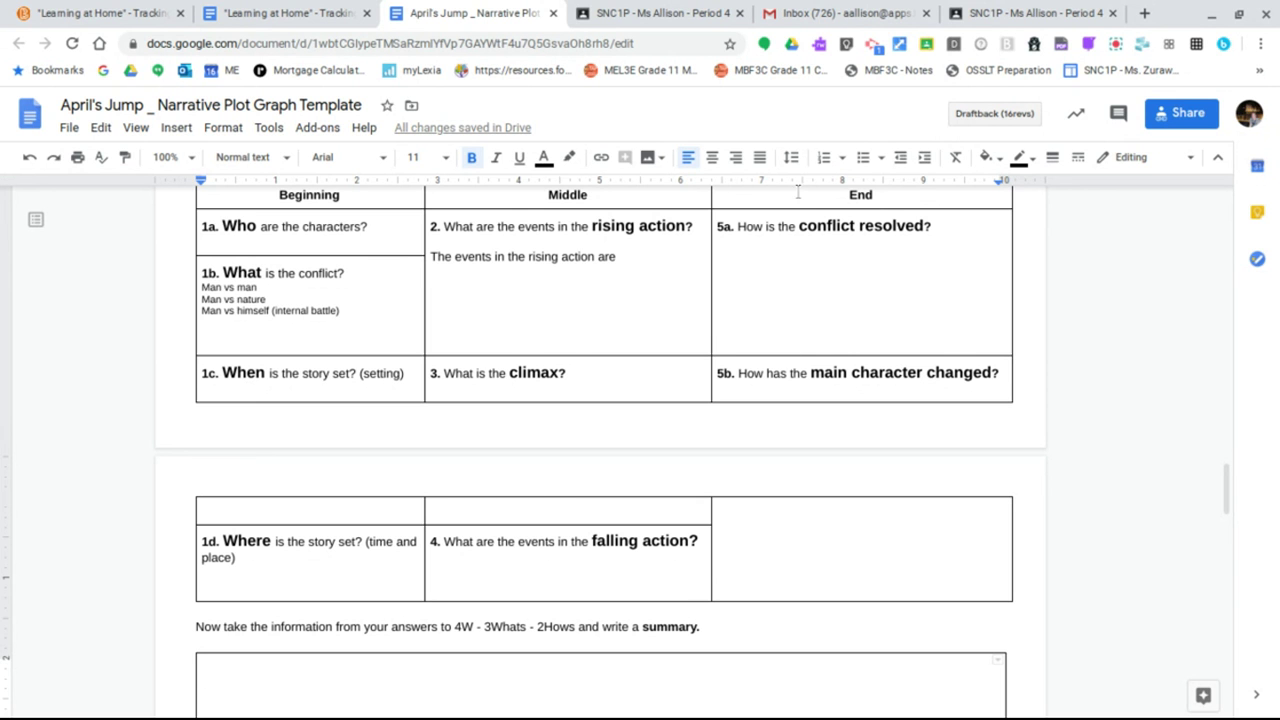
scroll(560, 480, "down", 2)
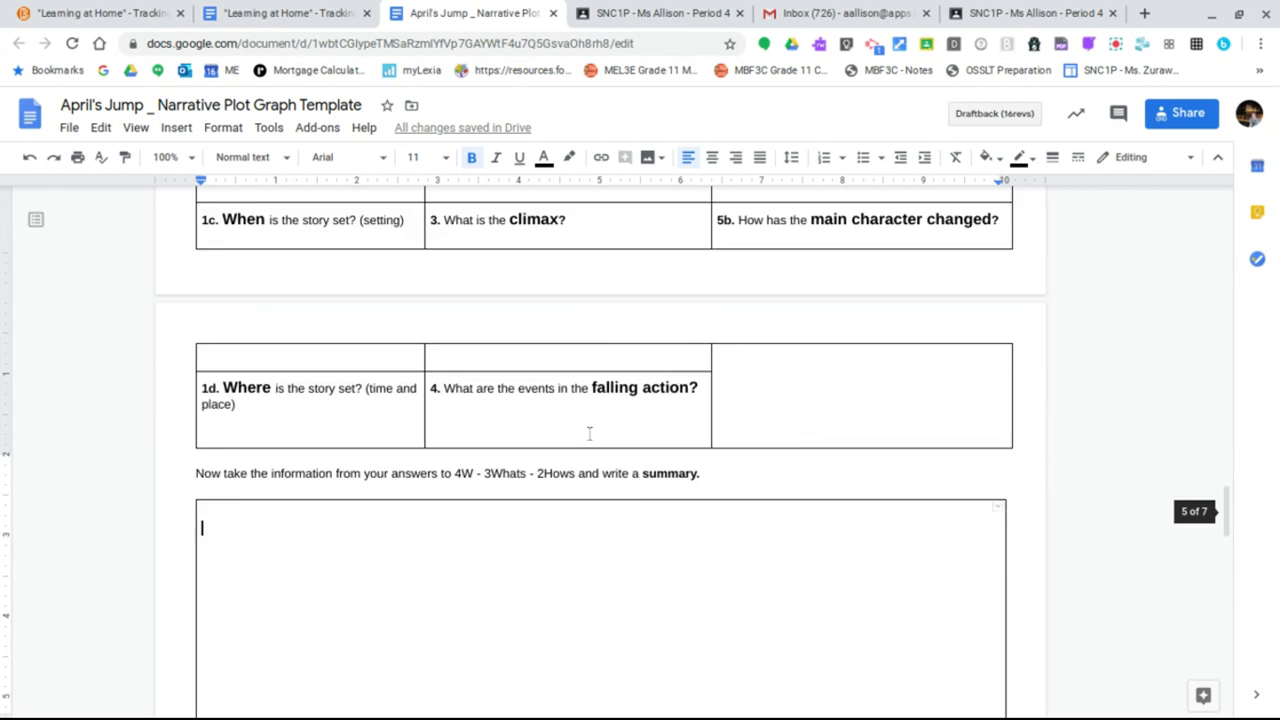
scroll(590, 433, "up", 3)
scroll(261, 544, "down", 5)
scroll(281, 543, "up", 2)
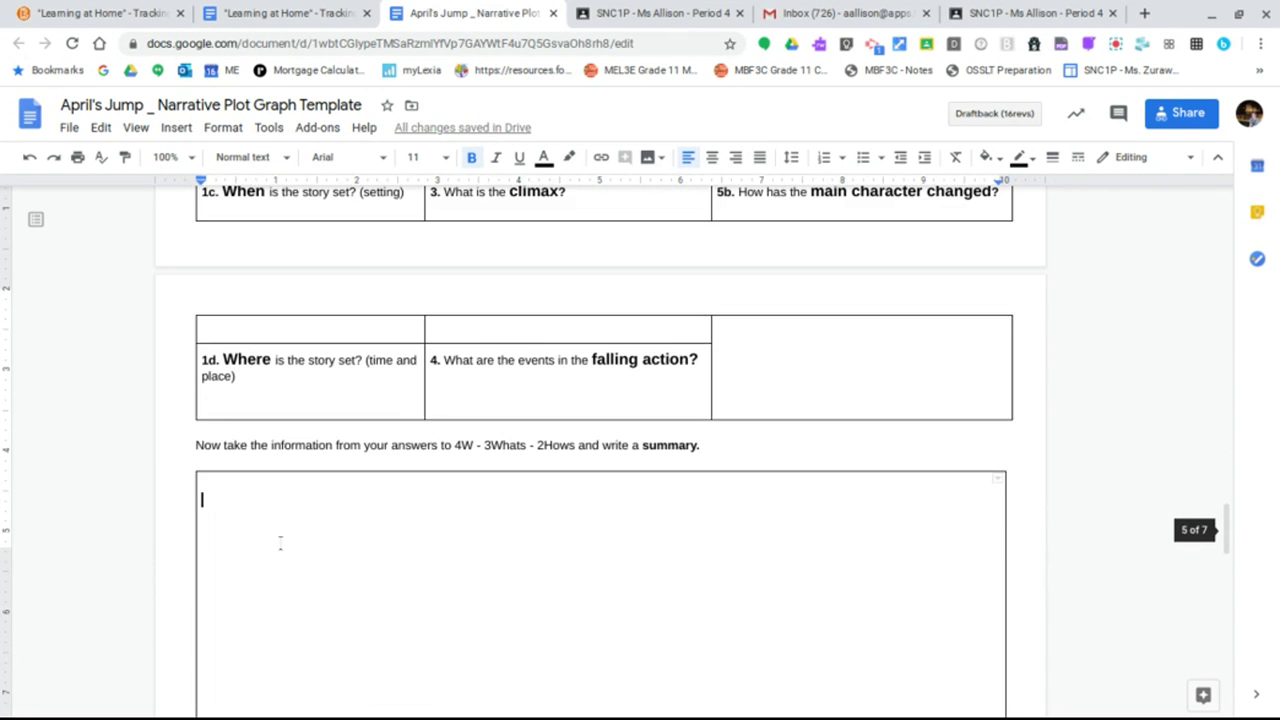
scroll(281, 543, "up", 2)
Review both rubrics once more, from the reading criteria to the summary criteria and Overall Score levels
scroll(411, 547, "down", 10)
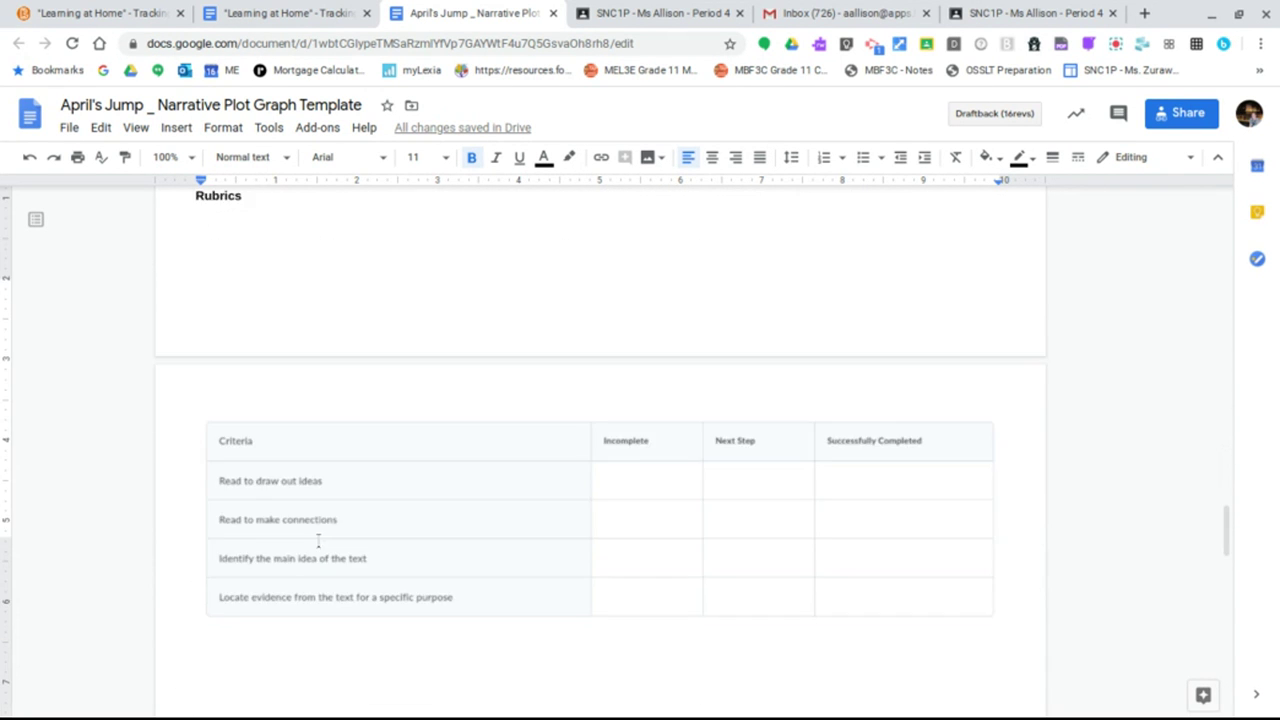
scroll(322, 543, "up", 1)
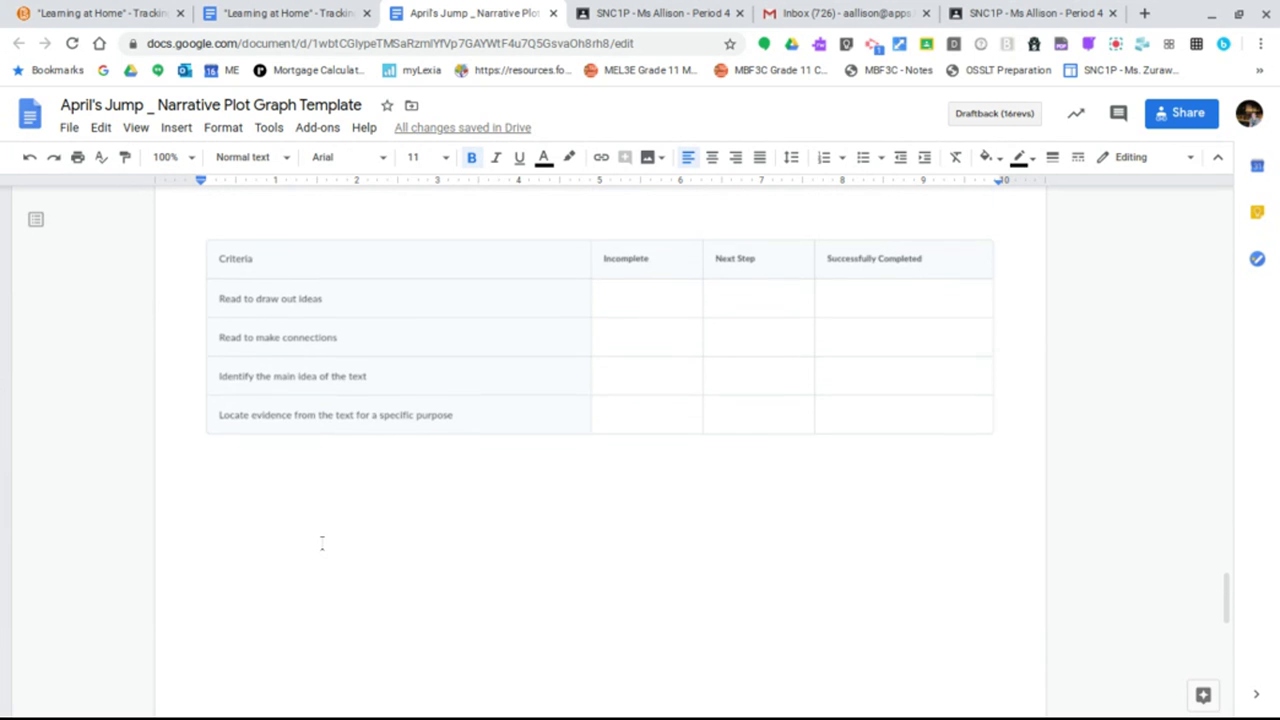
scroll(322, 543, "down", 10)
scroll(322, 543, "up", 2)
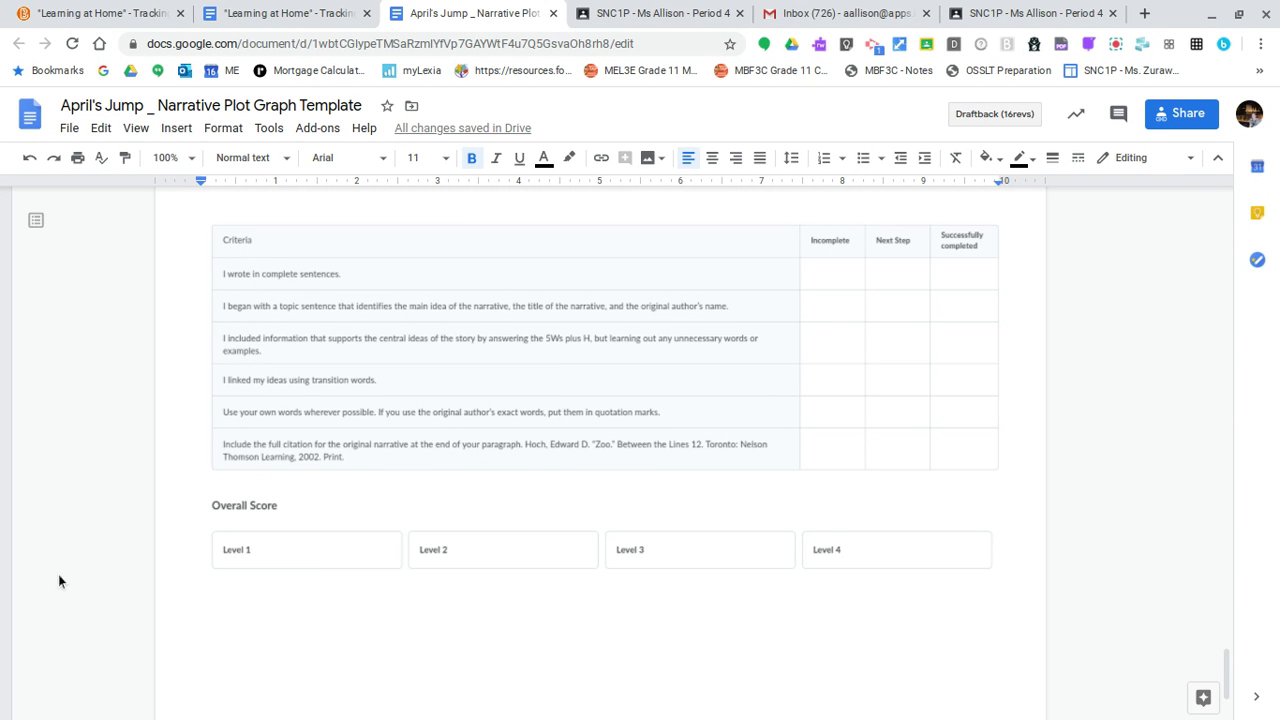
scroll(337, 588, "down", 3)
Return to the start of the April's Big Jump story, dismiss the notification and open the Nimbus Capture options
scroll(333, 590, "up", 20)
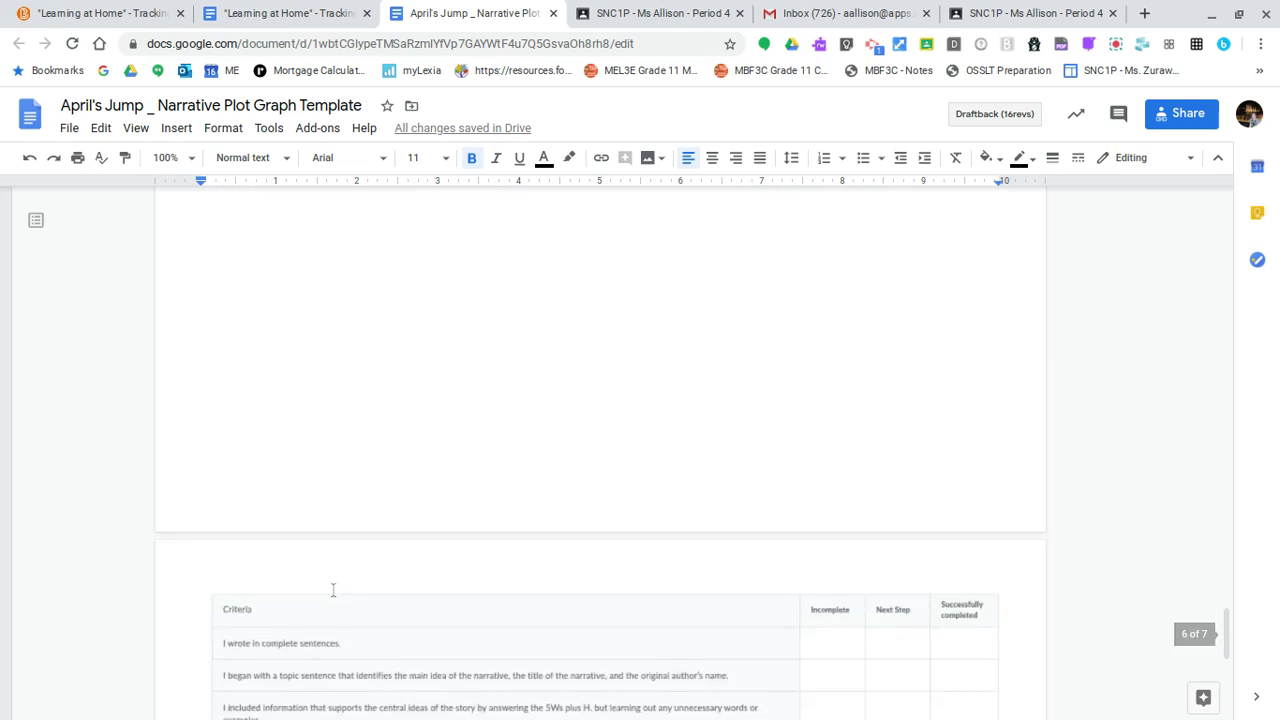
scroll(324, 571, "up", 2)
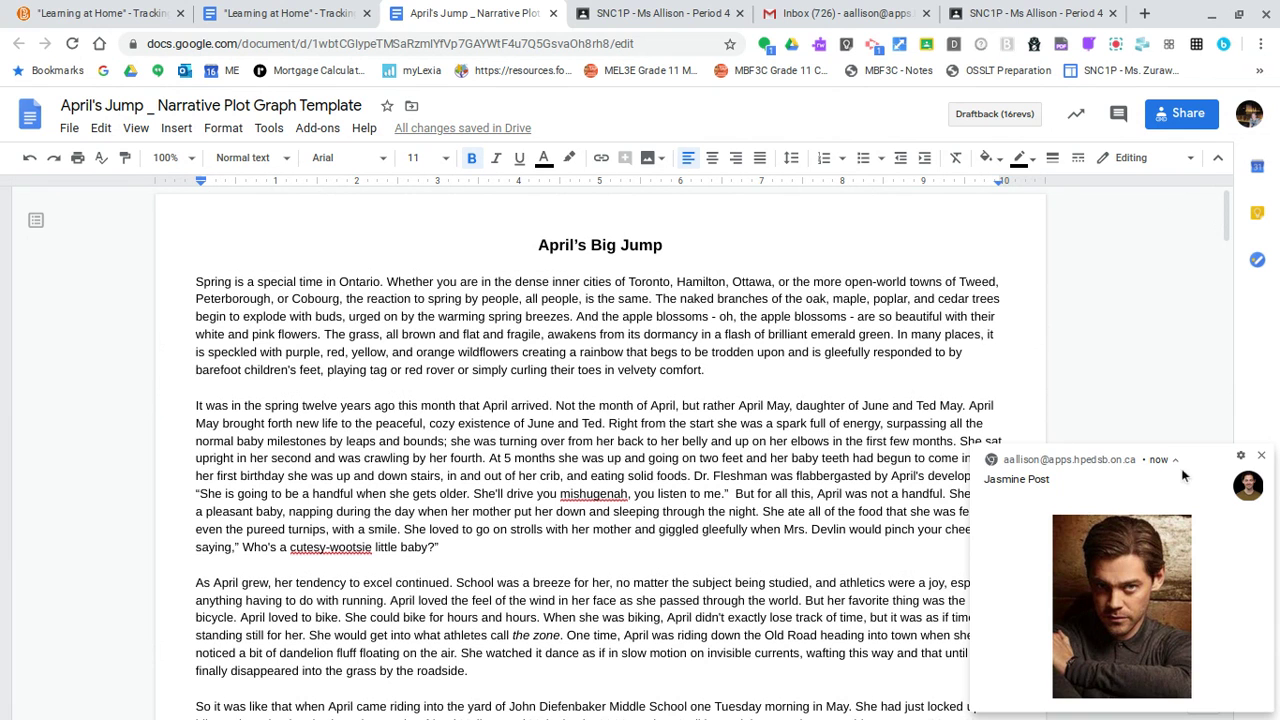
left_click(1265, 464)
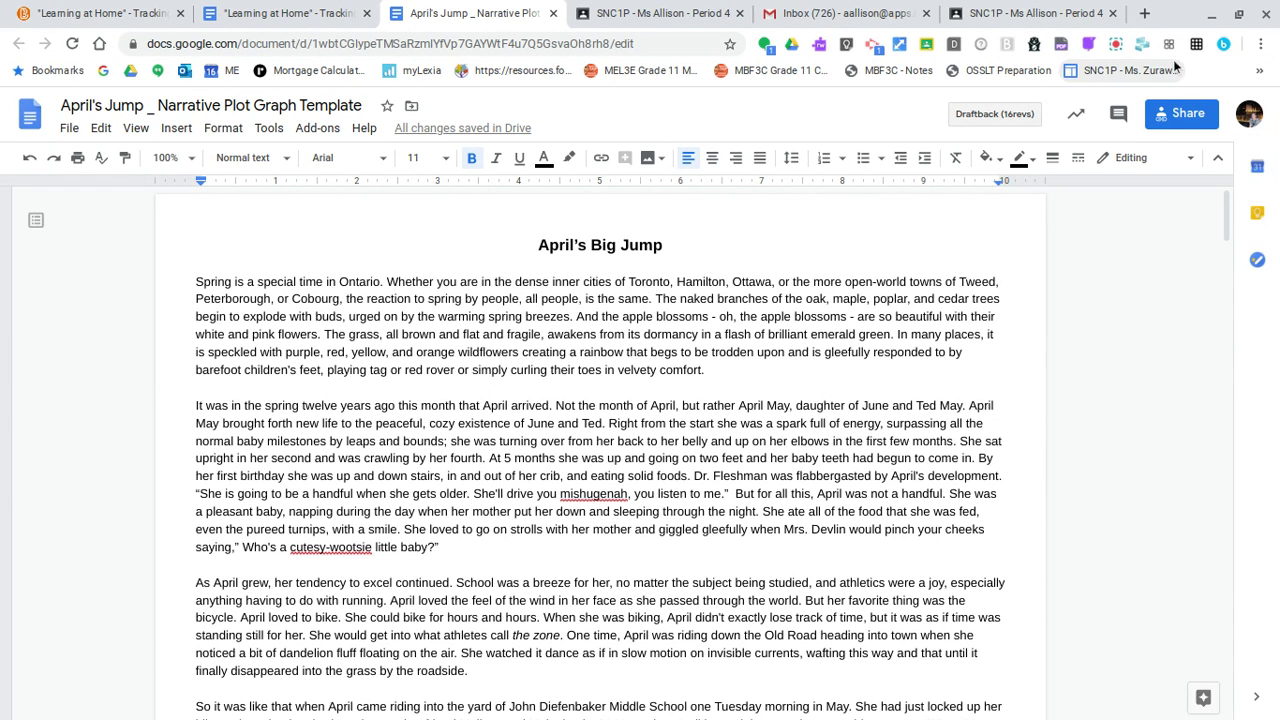
left_click(1116, 46)
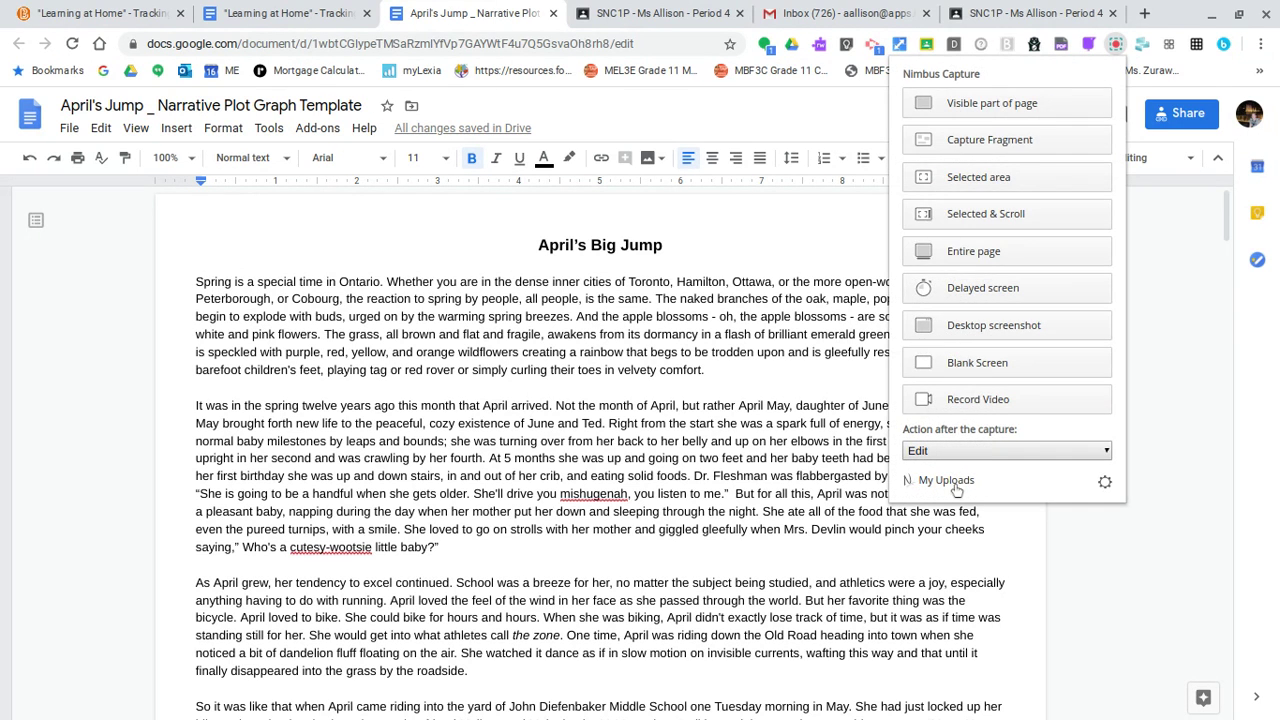